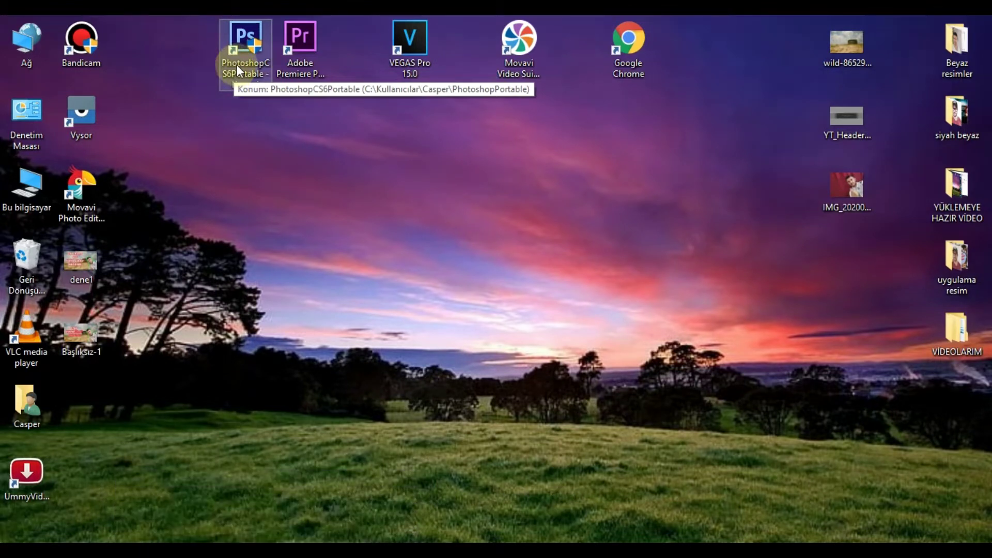
Step: Launch Photoshop CS6 from the PhotoshopCS6Portable desktop shortcut
{"action": "double_click", "coordinate": [244, 51]}
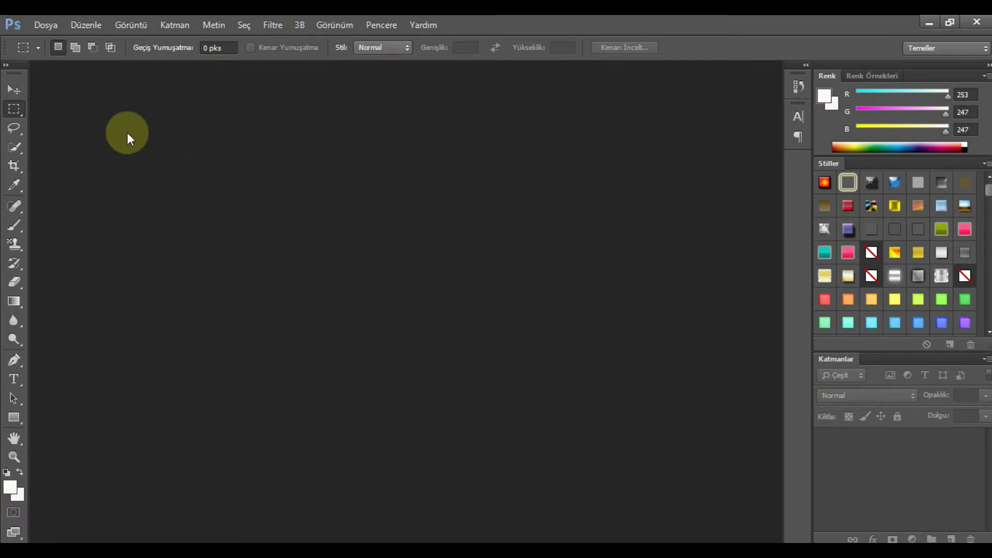
Step: Create a new blank 1920×1080 px document at 300 ppi
{"action": "left_click", "coordinate": [46, 25]}
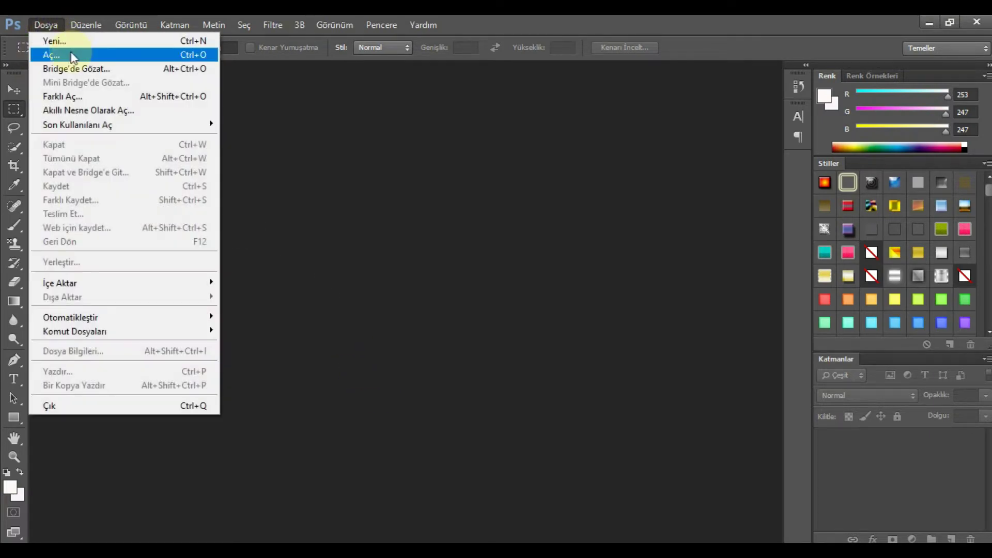
{"action": "left_click", "coordinate": [80, 41]}
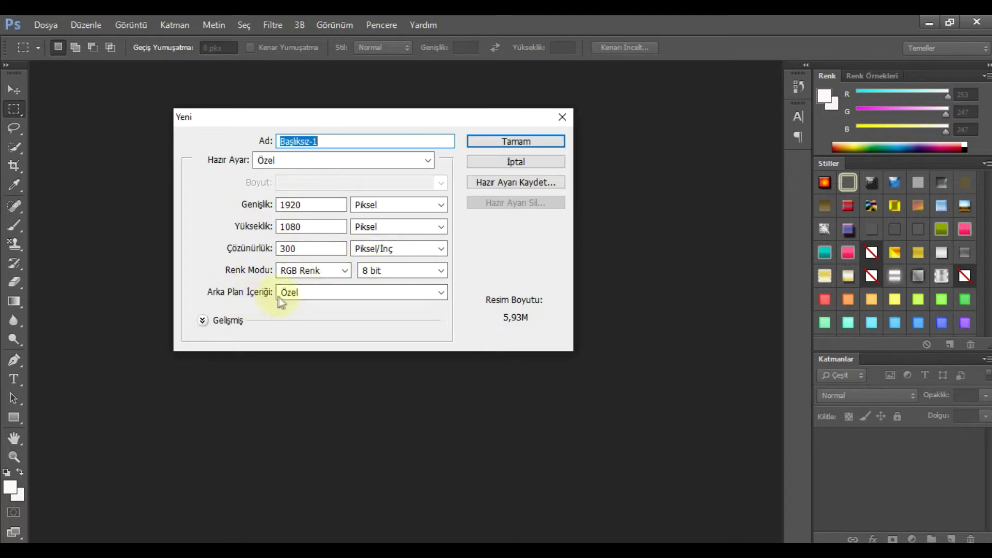
{"action": "left_click", "coordinate": [505, 138]}
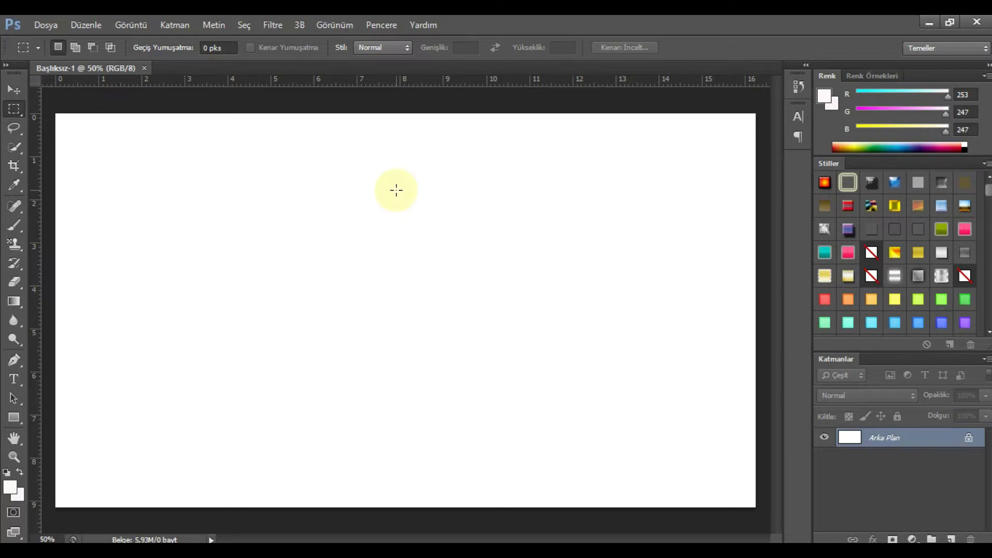
Step: Zoom the blank Başlıksız-1 canvas and bring up the File (Dosya) menu
{"action": "scroll", "coordinate": [396, 190], "scroll_direction": "down", "scroll_amount": 2, "text": "alt"}
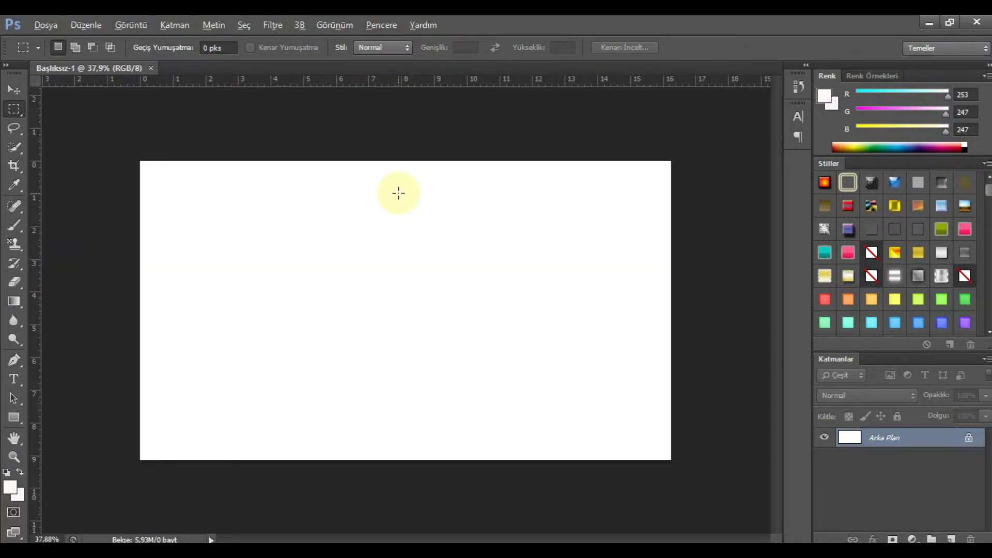
{"action": "scroll", "coordinate": [398, 221], "scroll_direction": "down", "scroll_amount": 2, "text": "alt"}
{"action": "scroll", "coordinate": [397, 225], "scroll_direction": "up", "scroll_amount": 2, "text": "alt"}
{"action": "key", "text": "alt"}
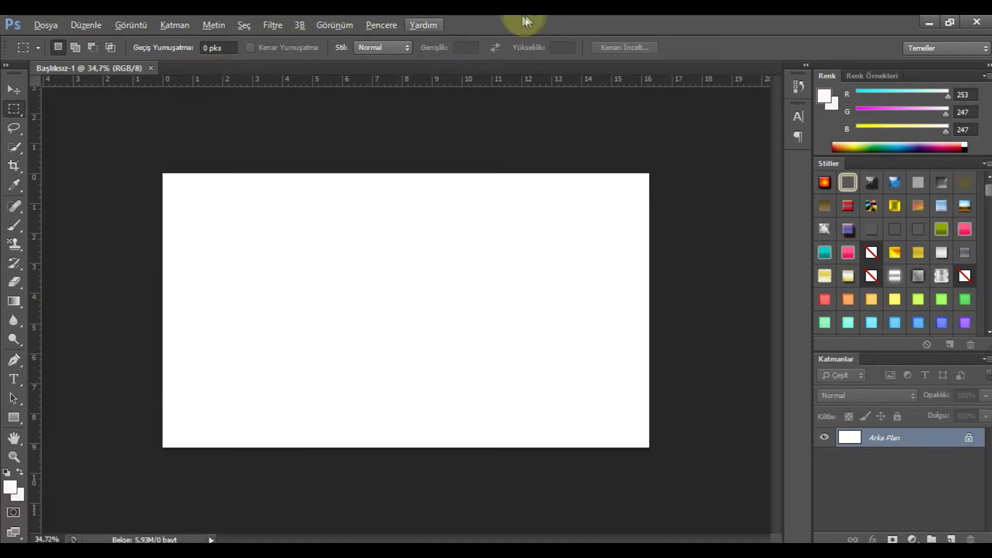
{"action": "left_click", "coordinate": [42, 24]}
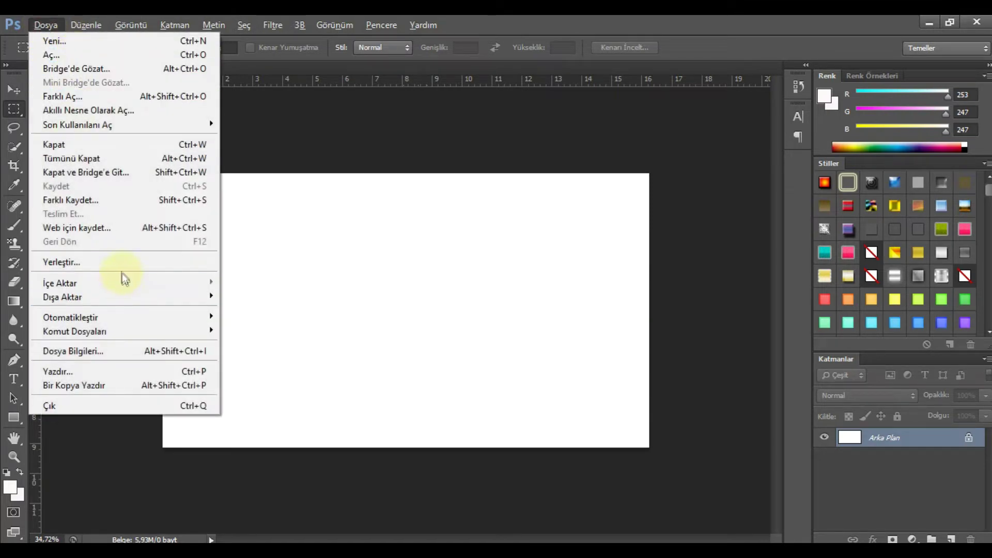
Step: Place the wild-865296_1920 TV-on-sand photo, stretched to the canvas's left and right edges
{"action": "left_click", "coordinate": [119, 262]}
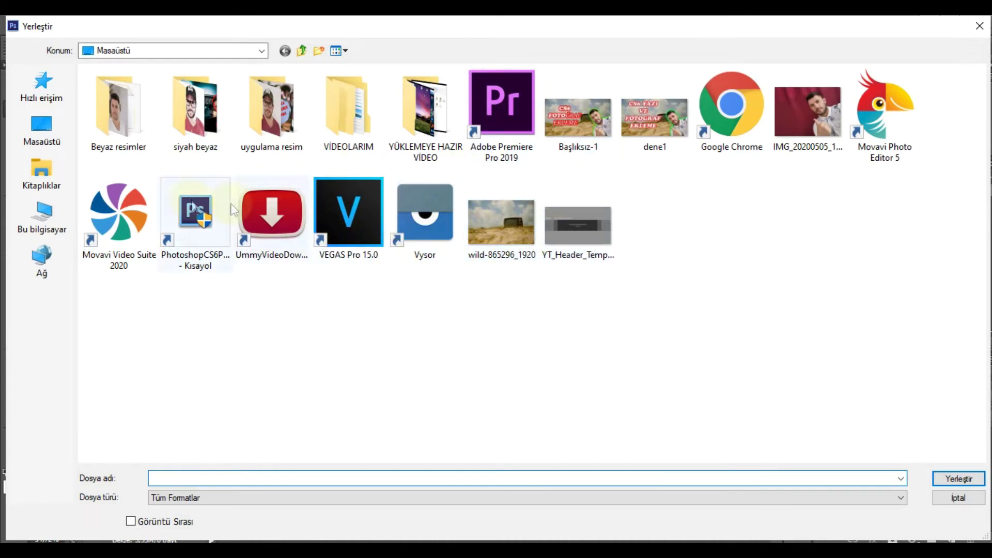
{"action": "left_click", "coordinate": [506, 213]}
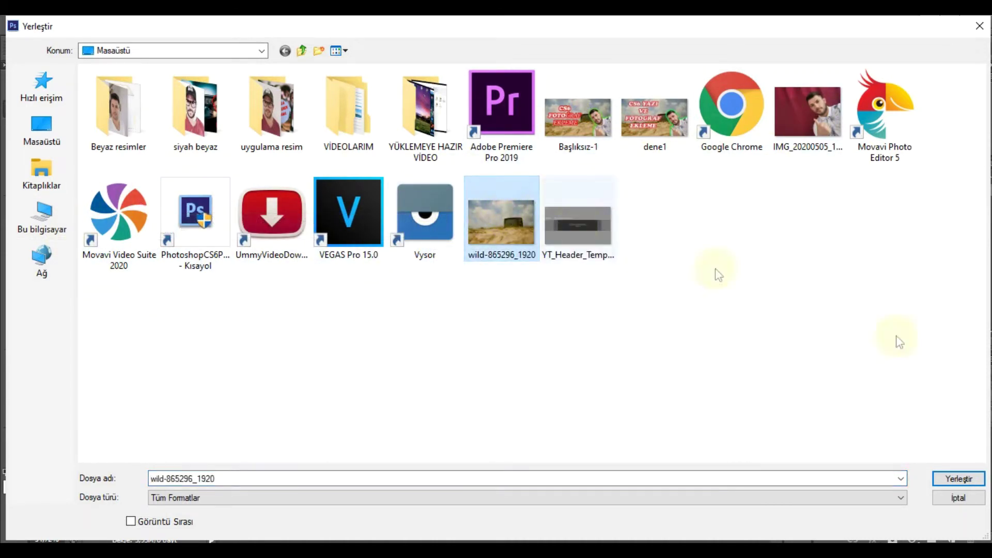
{"action": "left_click", "coordinate": [967, 478]}
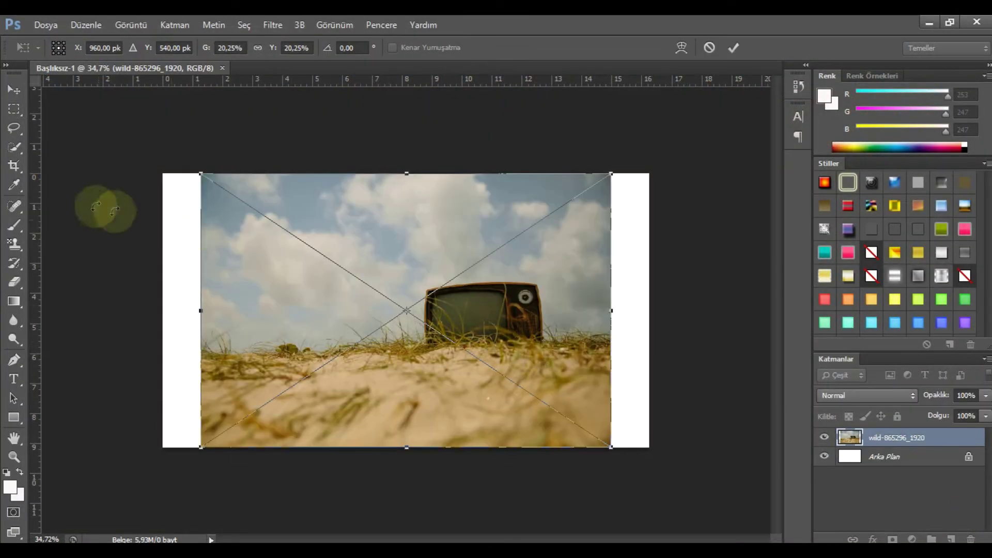
{"action": "left_click_drag", "start_coordinate": [201, 313], "coordinate": [162, 311]}
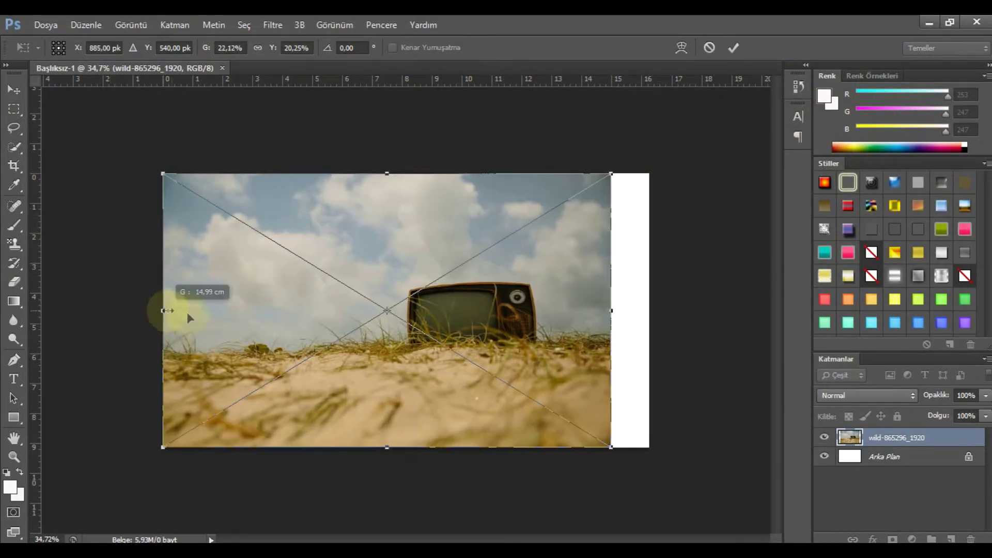
{"action": "left_click_drag", "start_coordinate": [614, 313], "coordinate": [648, 312]}
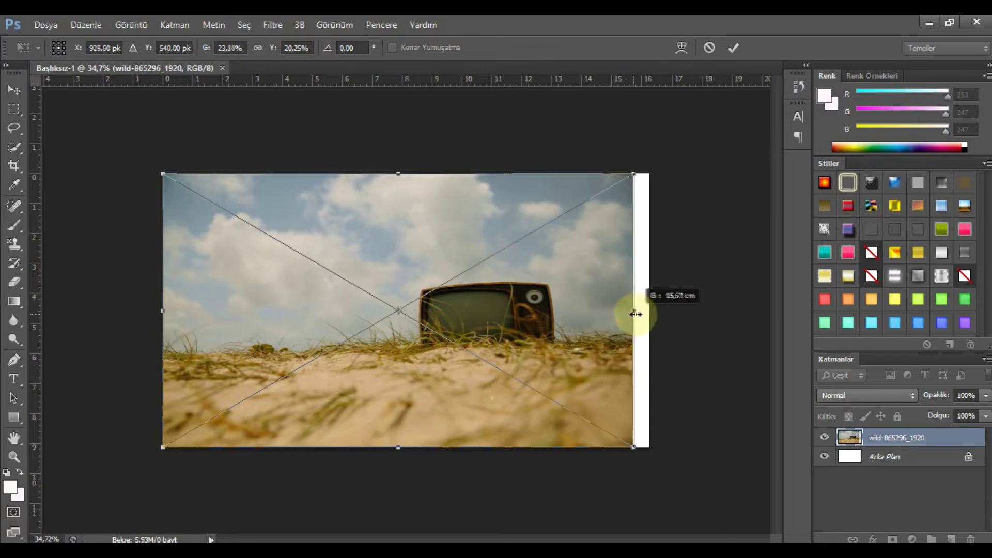
{"action": "key", "text": "Return"}
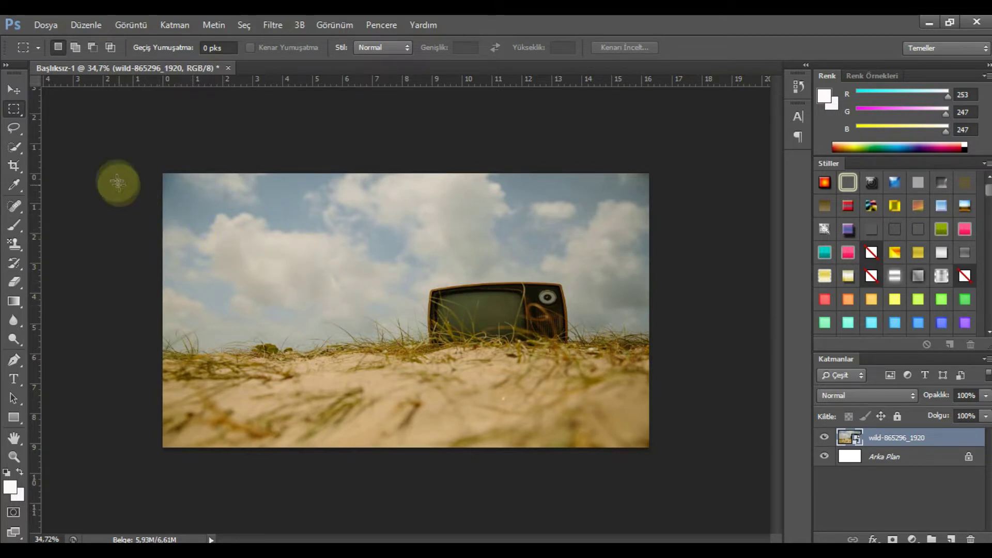
{"action": "left_click", "coordinate": [45, 25]}
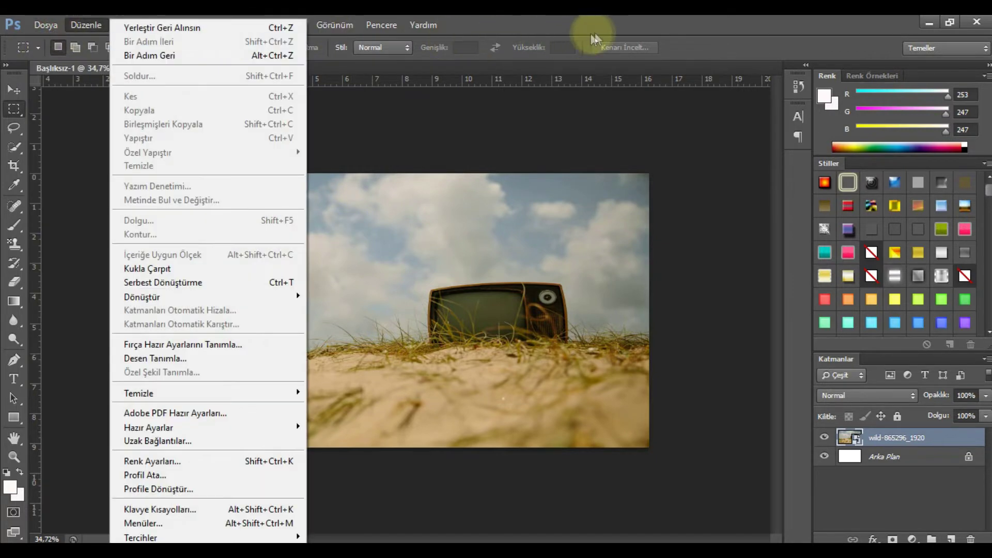
{"action": "left_click", "coordinate": [621, 20]}
{"action": "double_click", "coordinate": [621, 20]}
{"action": "left_click_drag", "start_coordinate": [594, 203], "coordinate": [597, 163]}
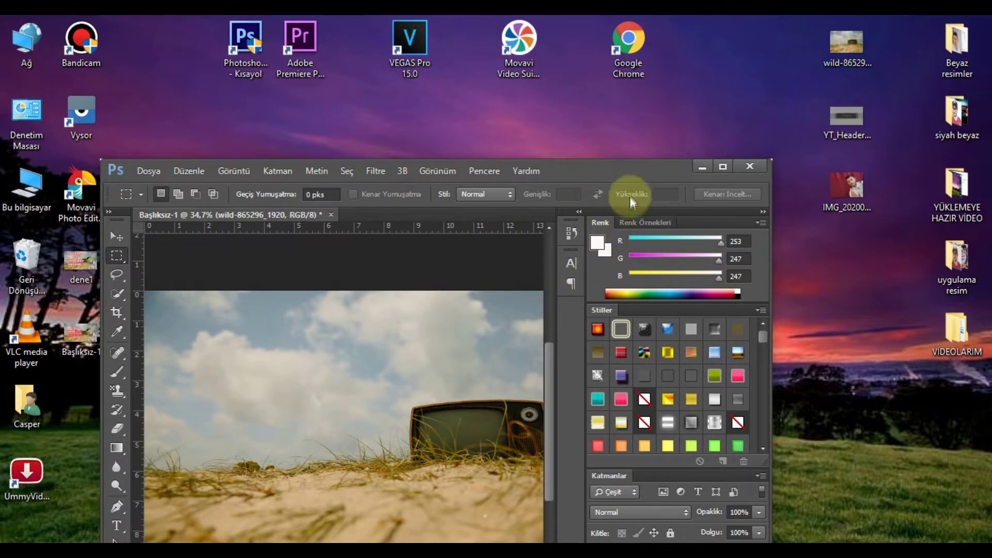
{"action": "double_click", "coordinate": [629, 173]}
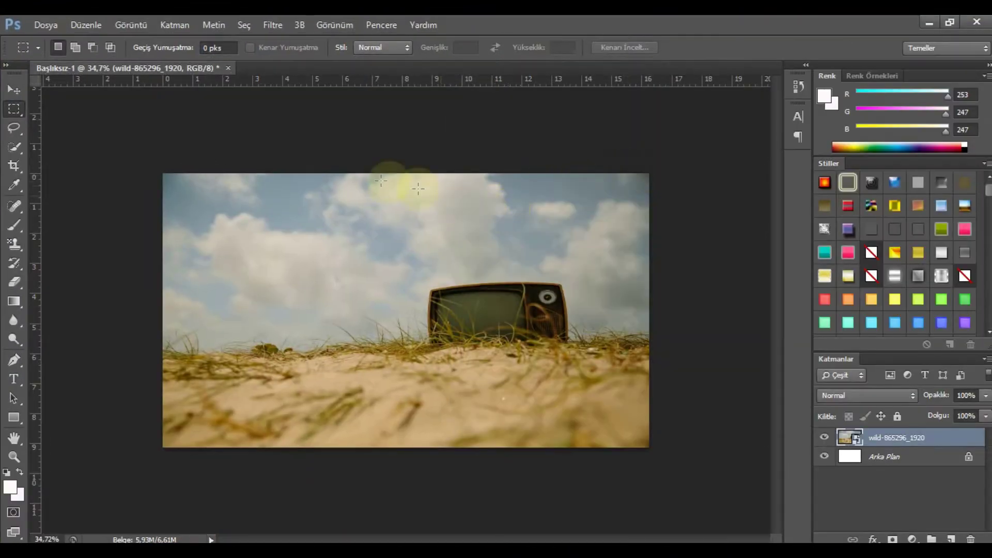
{"action": "left_click", "coordinate": [32, 29]}
{"action": "left_click", "coordinate": [73, 262]}
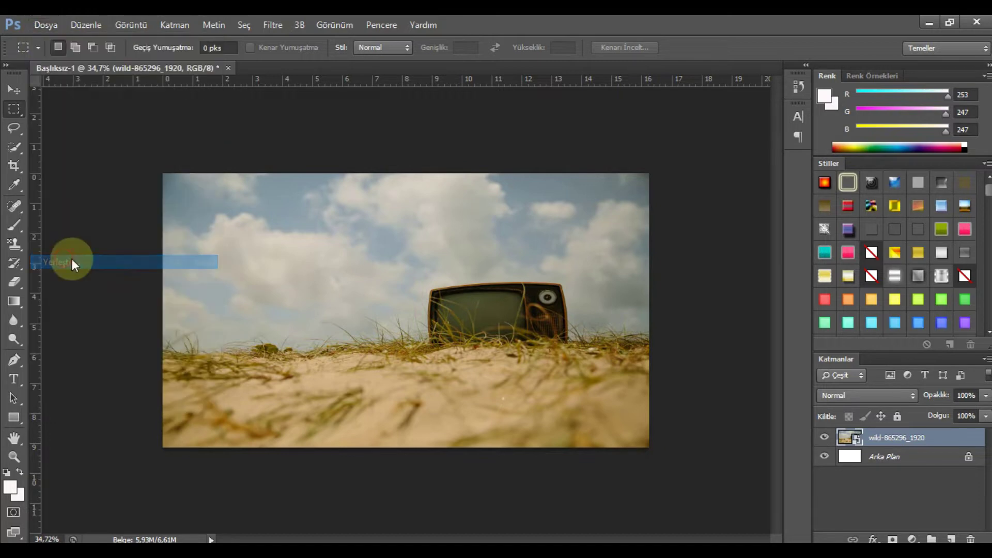
Step: Place IMG_20200505_142822, the man on red, shrunk and centred over the landscape
{"action": "double_click", "coordinate": [801, 119]}
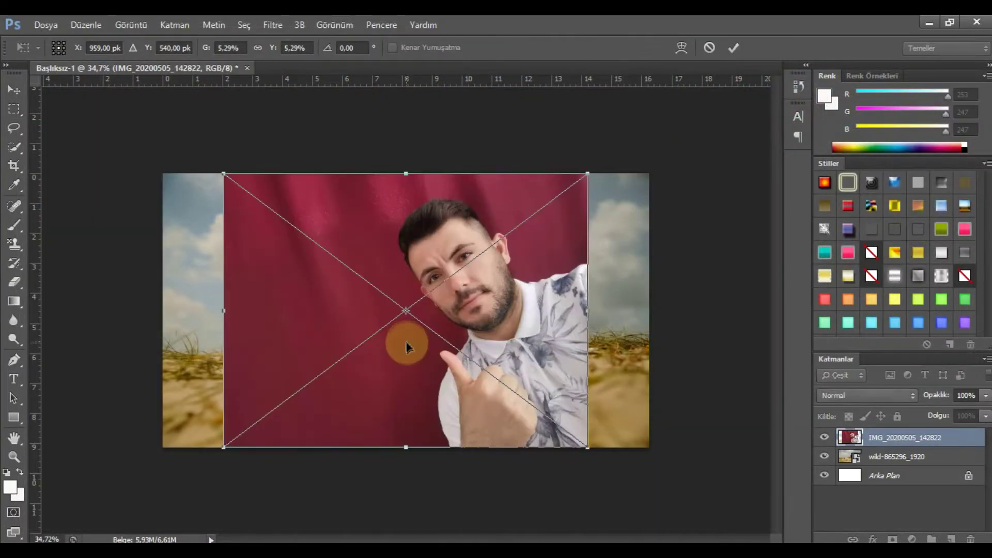
{"action": "left_click_drag", "start_coordinate": [223, 174], "coordinate": [272, 232]}
{"action": "left_click_drag", "start_coordinate": [370, 315], "coordinate": [358, 293]}
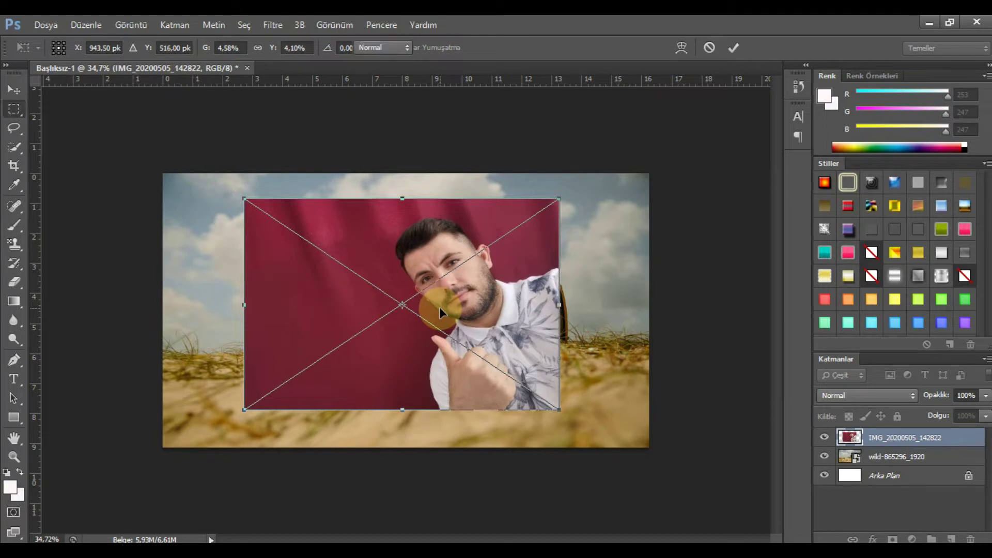
{"action": "key", "text": "Return"}
{"action": "key", "text": "m"}
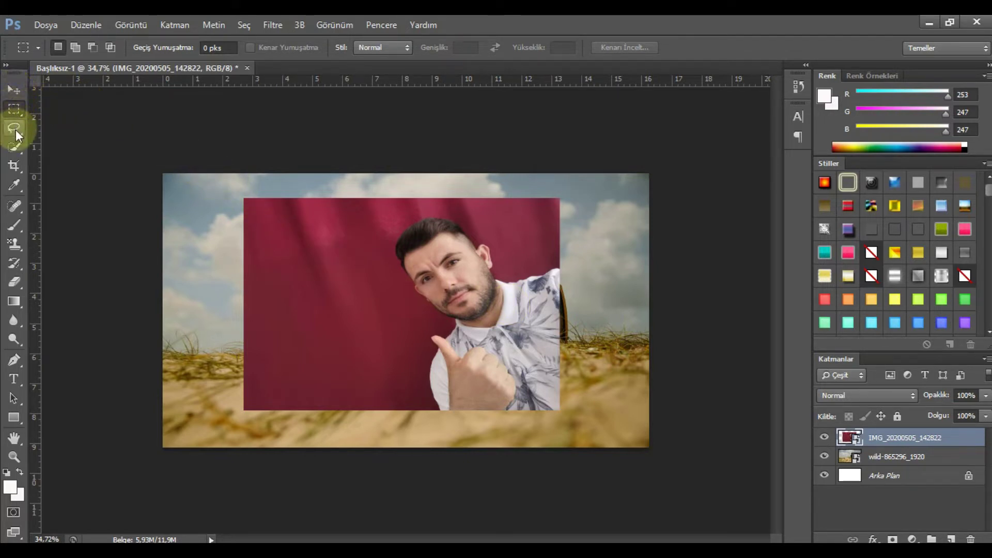
{"action": "left_click", "coordinate": [12, 148]}
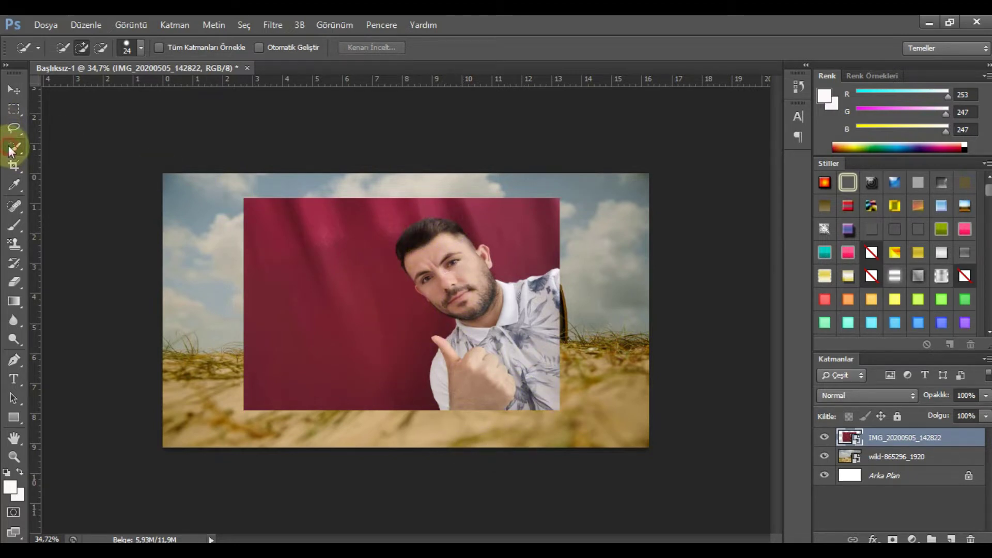
Step: Quick-select the man's head, shirt and hand, then invert the selection to the surroundings
{"action": "left_click", "coordinate": [86, 45]}
{"action": "mouse_move", "coordinate": [410, 221]}
{"action": "left_mouse_down"}
{"action": "mouse_move", "coordinate": [506, 309]}
{"action": "mouse_move", "coordinate": [552, 330]}
{"action": "left_mouse_up"}
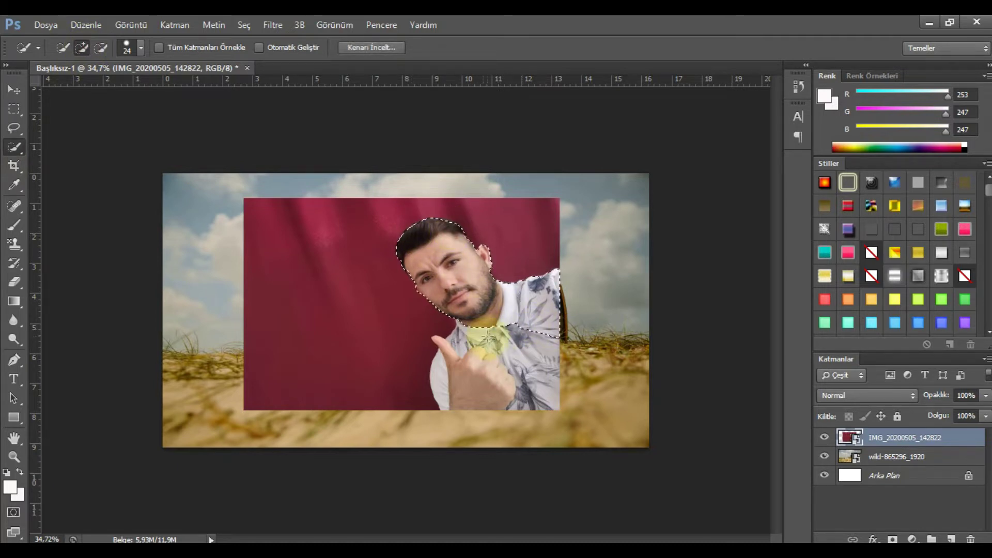
{"action": "mouse_move", "coordinate": [485, 338]}
{"action": "left_mouse_down"}
{"action": "mouse_move", "coordinate": [443, 376]}
{"action": "mouse_move", "coordinate": [442, 334]}
{"action": "left_mouse_up"}
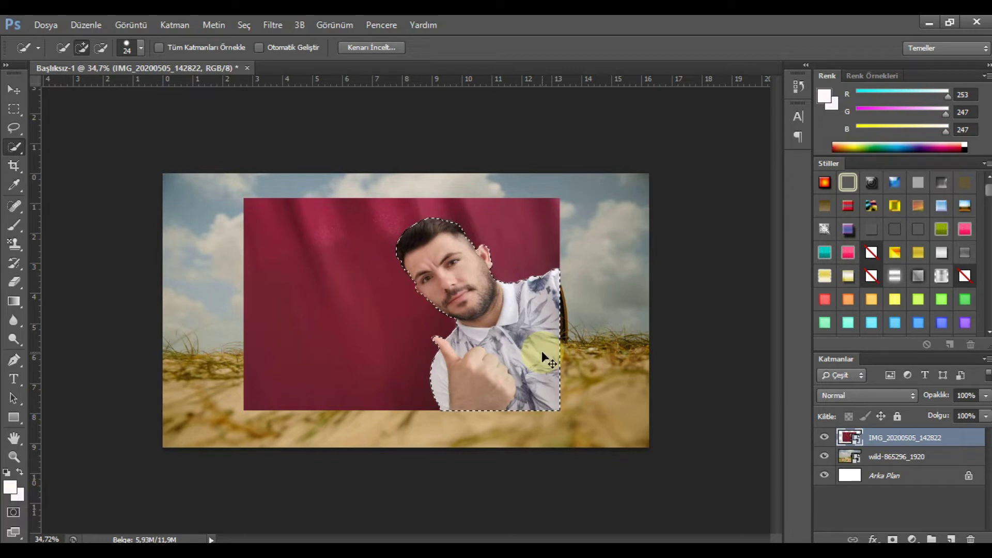
{"action": "key", "text": "ctrl+shift+i"}
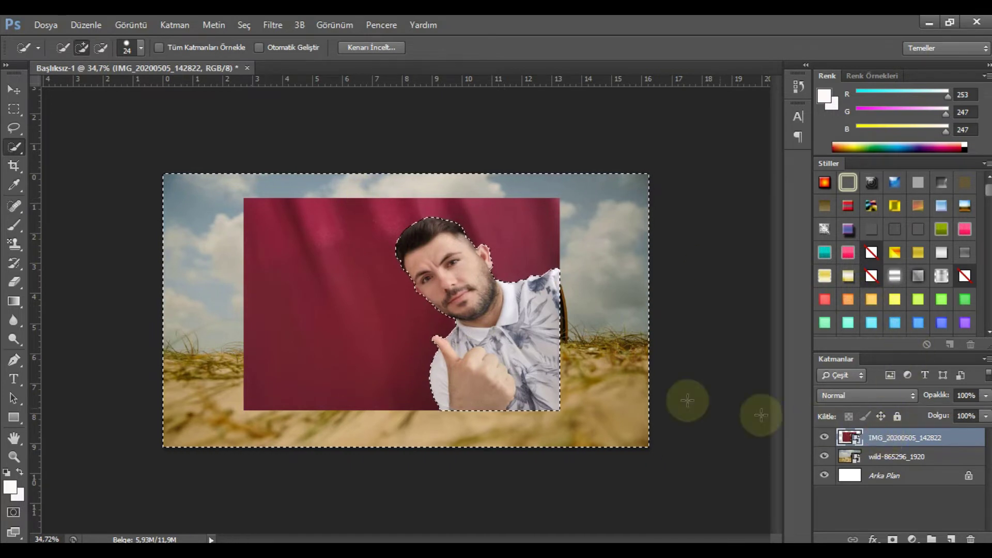
{"action": "right_click", "coordinate": [922, 439]}
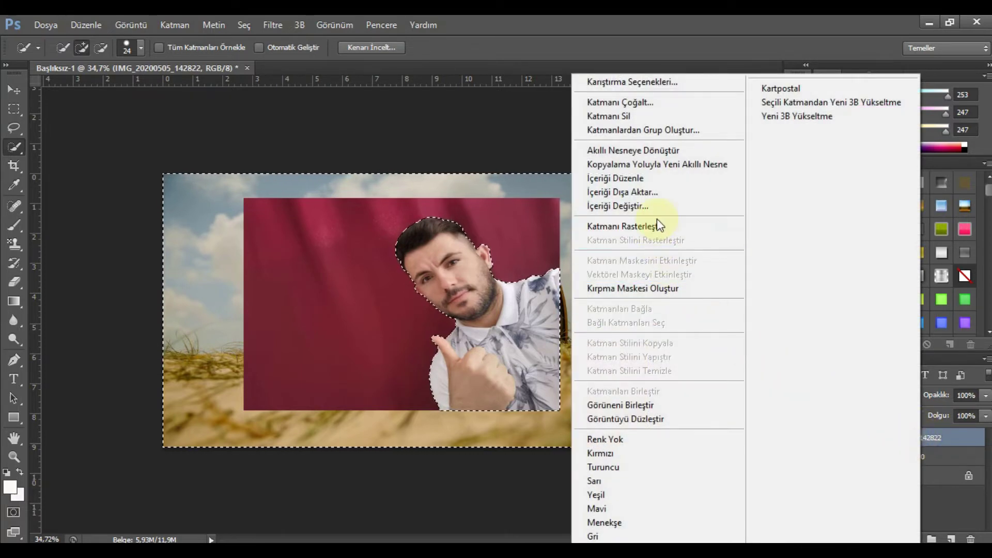
Step: Rasterize the man's layer, delete the red backdrop, and deselect
{"action": "left_click", "coordinate": [669, 227]}
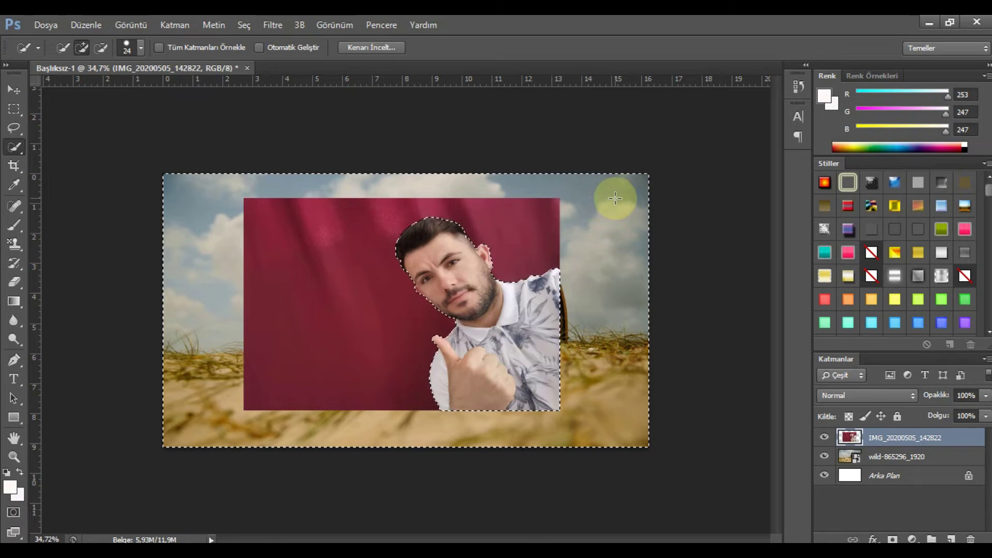
{"action": "key", "text": "Delete"}
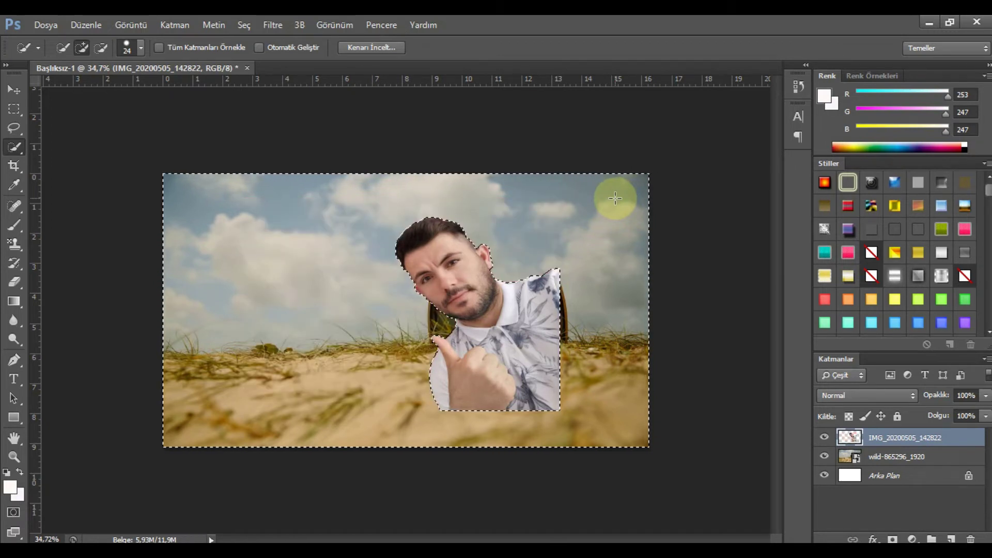
{"action": "right_click", "coordinate": [520, 185]}
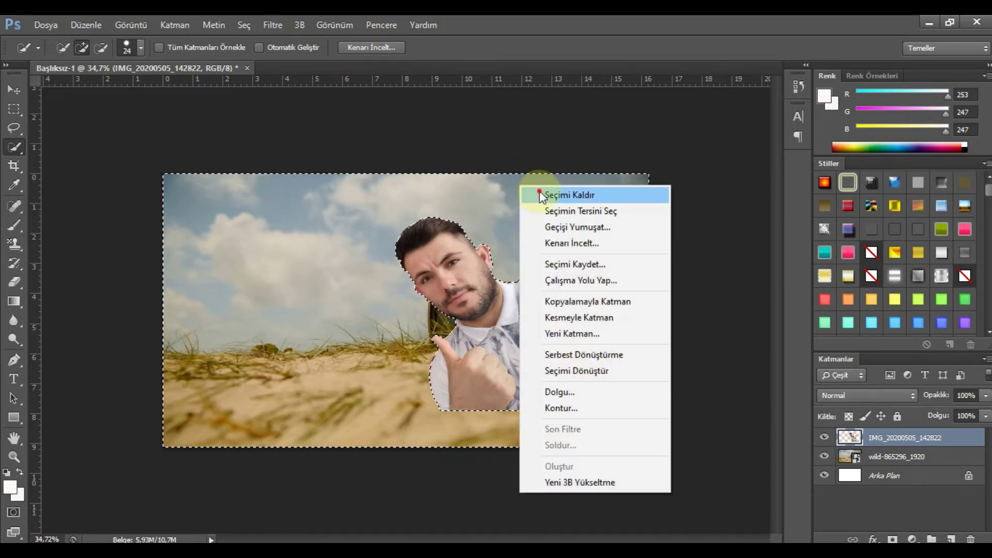
{"action": "left_click", "coordinate": [540, 195]}
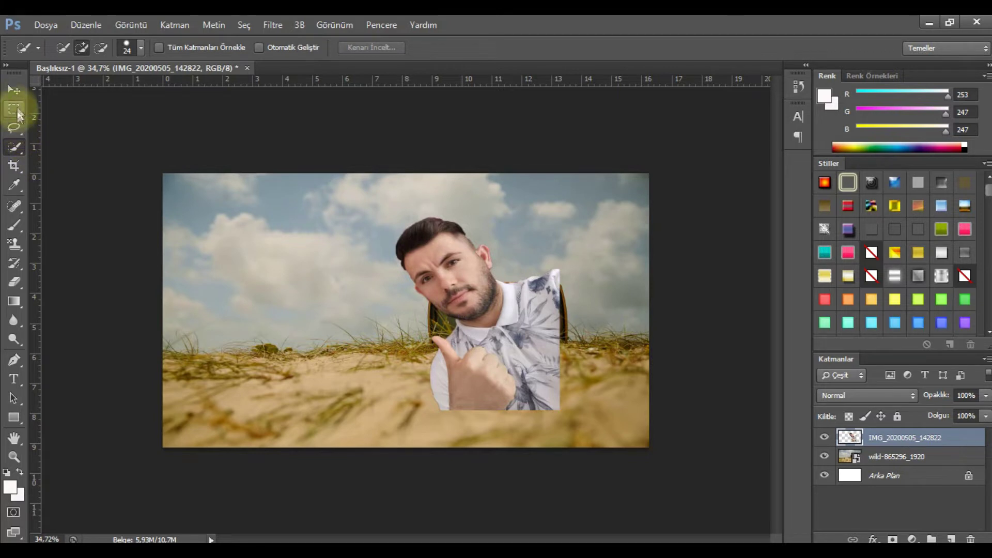
{"action": "left_click", "coordinate": [14, 90]}
Step: Drag the cut-out man to the lower right, beside the old TV on the sand
{"action": "left_click_drag", "start_coordinate": [505, 337], "coordinate": [574, 335]}
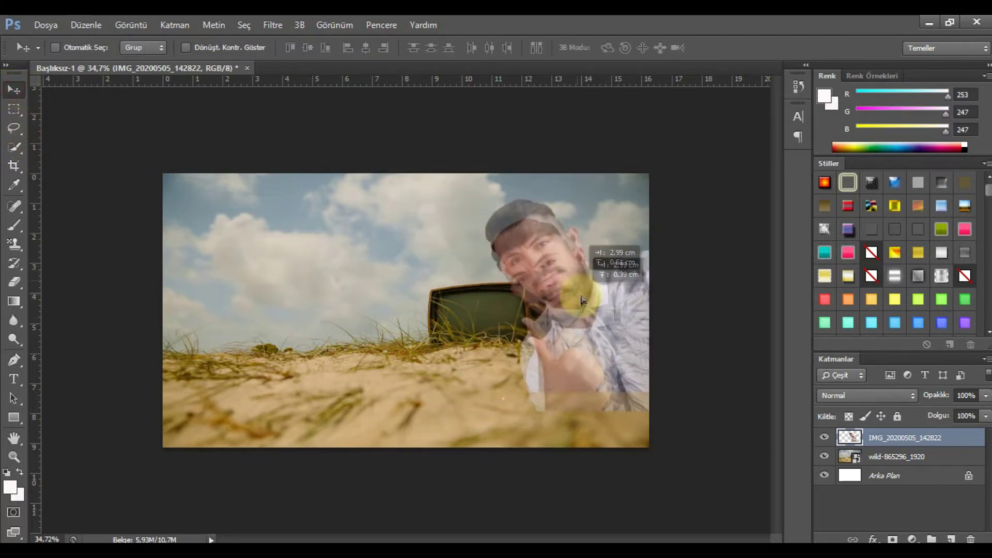
{"action": "left_click_drag", "start_coordinate": [557, 313], "coordinate": [597, 359]}
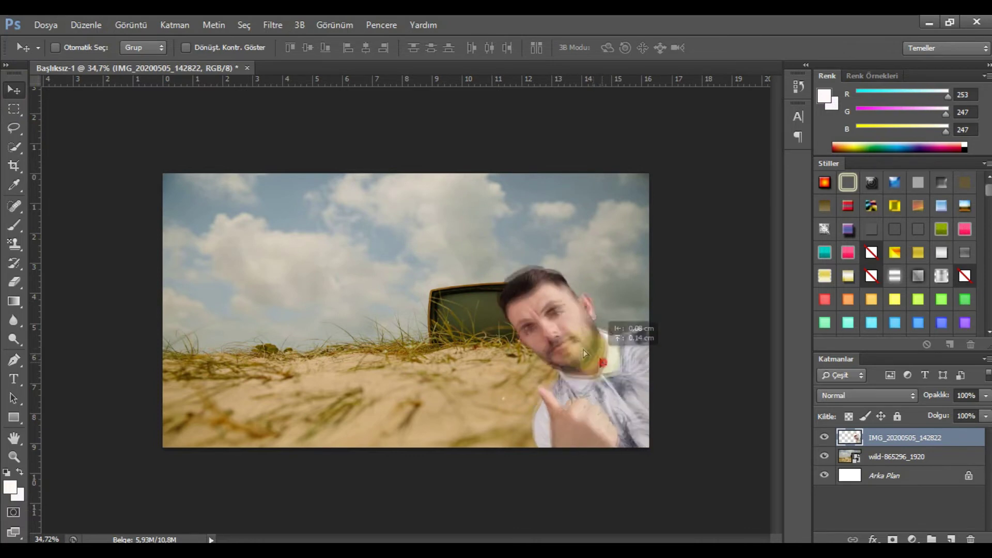
{"action": "mouse_move", "coordinate": [595, 358]}
{"action": "left_mouse_down"}
{"action": "mouse_move", "coordinate": [573, 357]}
{"action": "mouse_move", "coordinate": [578, 336]}
{"action": "left_mouse_up"}
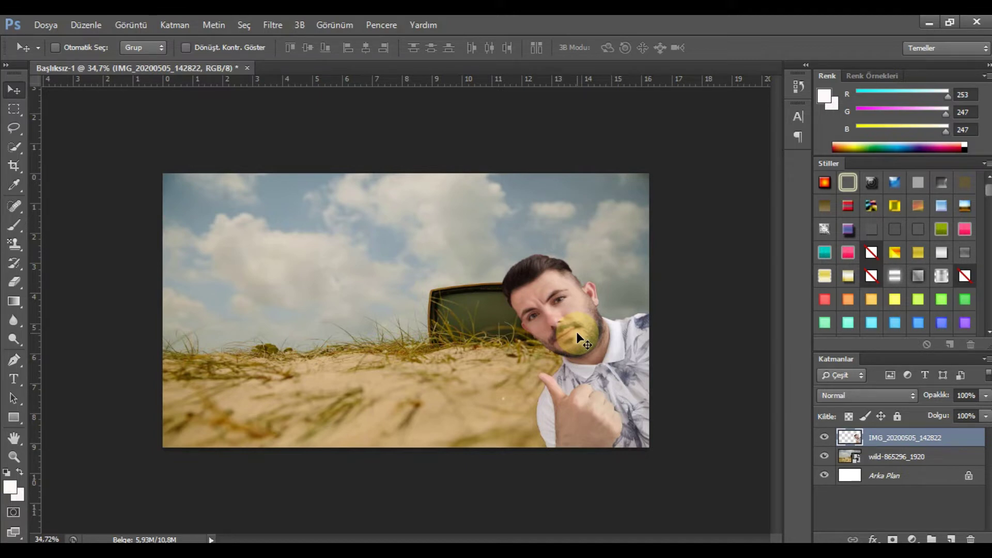
{"action": "left_click_drag", "start_coordinate": [578, 334], "coordinate": [564, 346]}
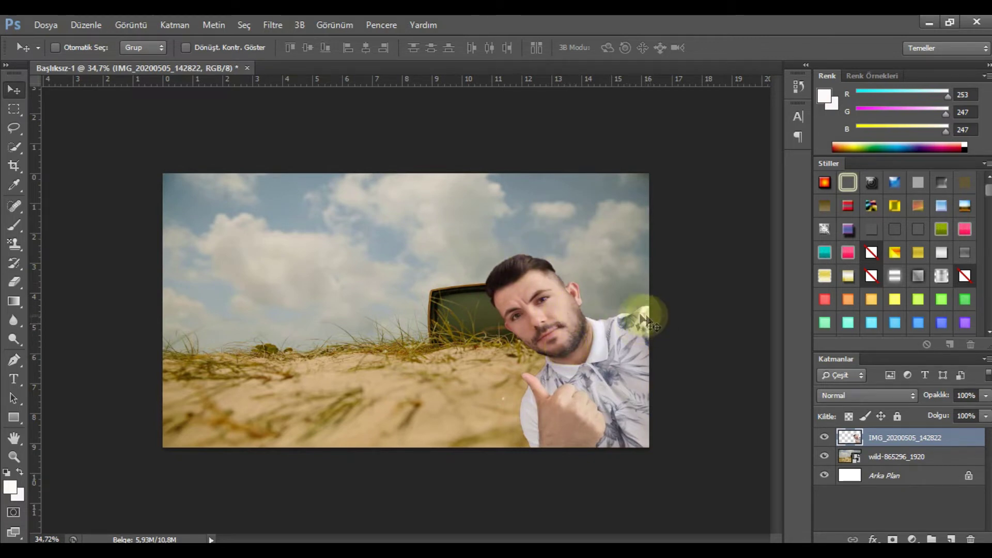
{"action": "left_click_drag", "start_coordinate": [594, 301], "coordinate": [523, 304]}
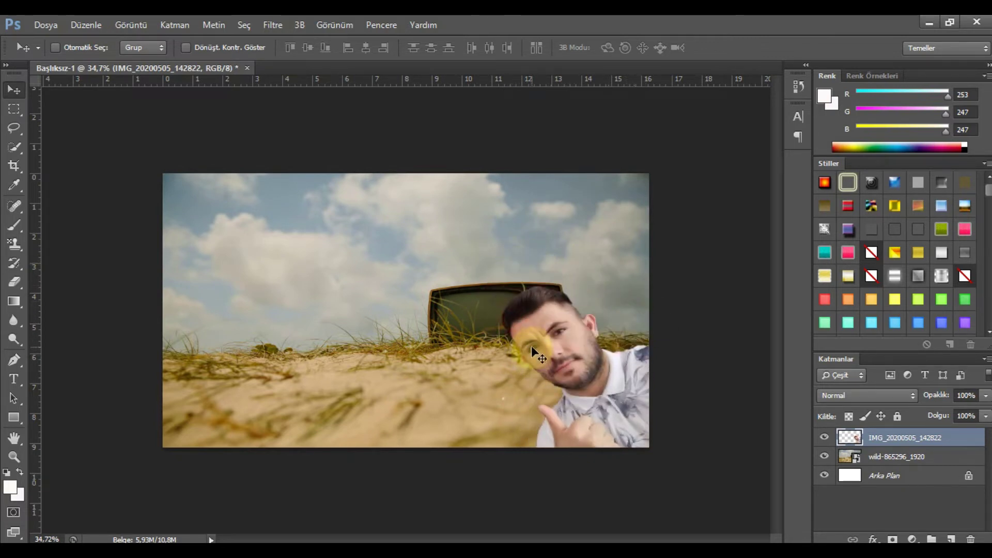
{"action": "left_click_drag", "start_coordinate": [523, 302], "coordinate": [522, 324]}
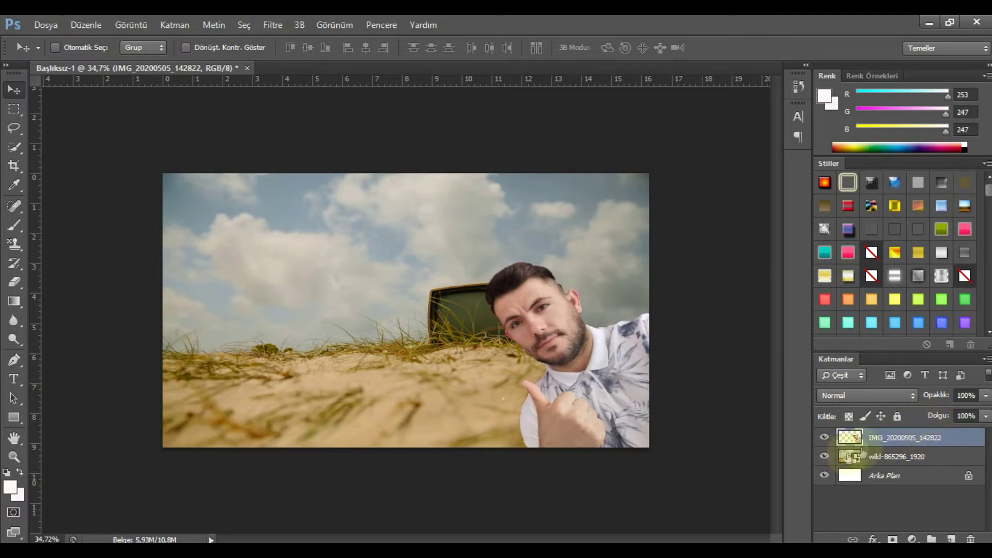
Step: Add a 21 px Stroke (Kontur) layer style to the man and begin choosing its colour
{"action": "double_click", "coordinate": [968, 441]}
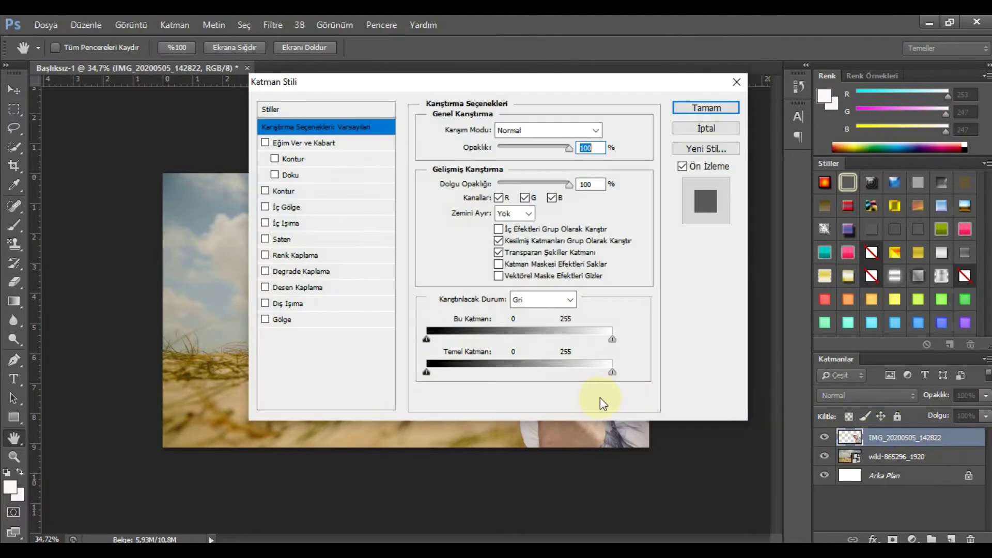
{"action": "mouse_move", "coordinate": [413, 82]}
{"action": "left_mouse_down"}
{"action": "mouse_move", "coordinate": [268, 401]}
{"action": "mouse_move", "coordinate": [289, 155]}
{"action": "mouse_move", "coordinate": [177, 200]}
{"action": "mouse_move", "coordinate": [559, 246]}
{"action": "mouse_move", "coordinate": [228, 282]}
{"action": "mouse_move", "coordinate": [410, 140]}
{"action": "mouse_move", "coordinate": [245, 354]}
{"action": "mouse_move", "coordinate": [161, 222]}
{"action": "mouse_move", "coordinate": [255, 195]}
{"action": "mouse_move", "coordinate": [321, 255]}
{"action": "mouse_move", "coordinate": [465, 243]}
{"action": "mouse_move", "coordinate": [173, 138]}
{"action": "mouse_move", "coordinate": [194, 144]}
{"action": "left_mouse_up"}
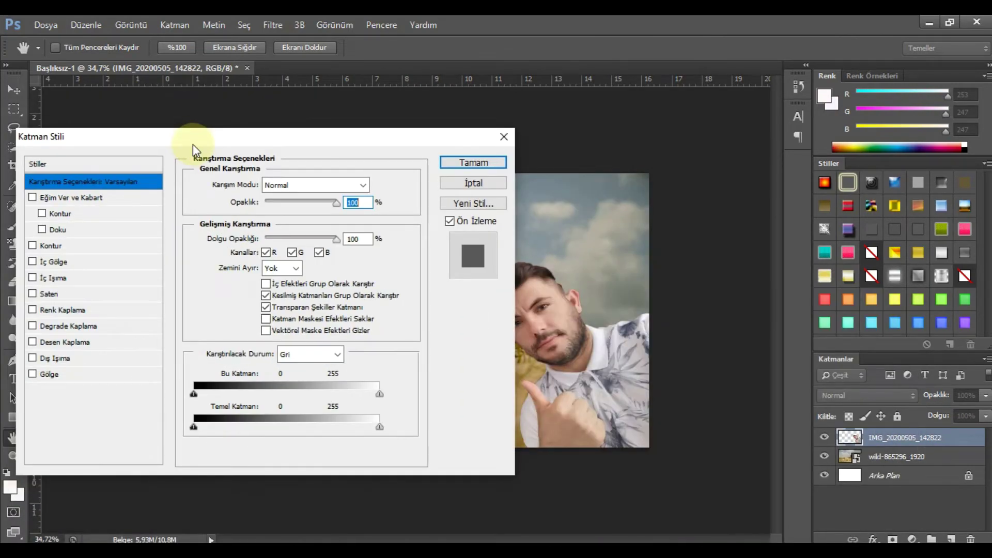
{"action": "left_click", "coordinate": [54, 245]}
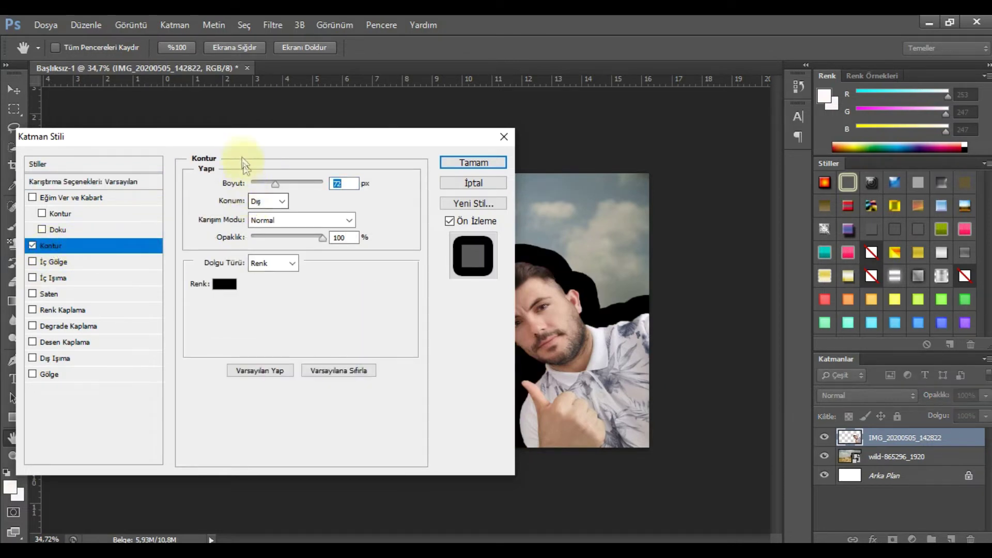
{"action": "left_click_drag", "start_coordinate": [244, 135], "coordinate": [66, 205]}
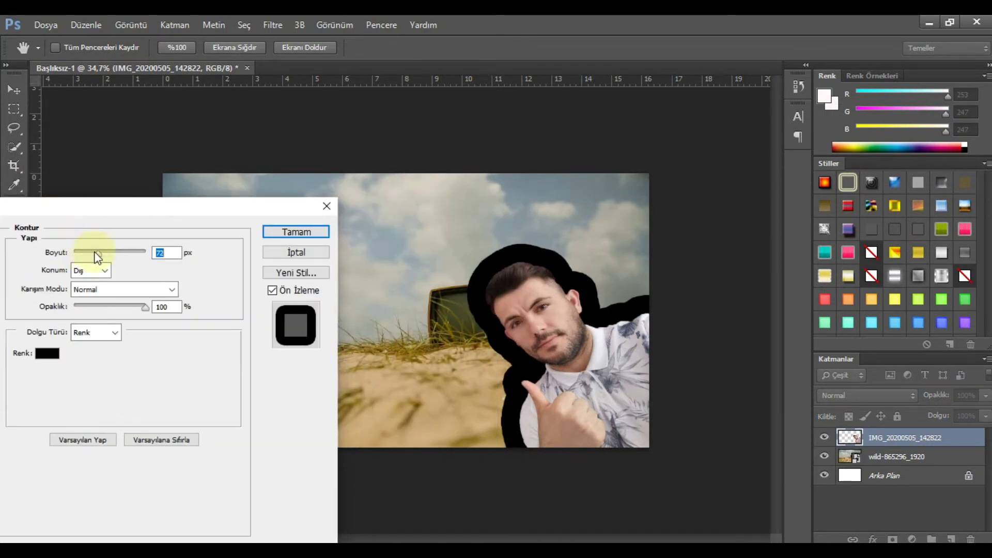
{"action": "left_click_drag", "start_coordinate": [95, 253], "coordinate": [84, 253]}
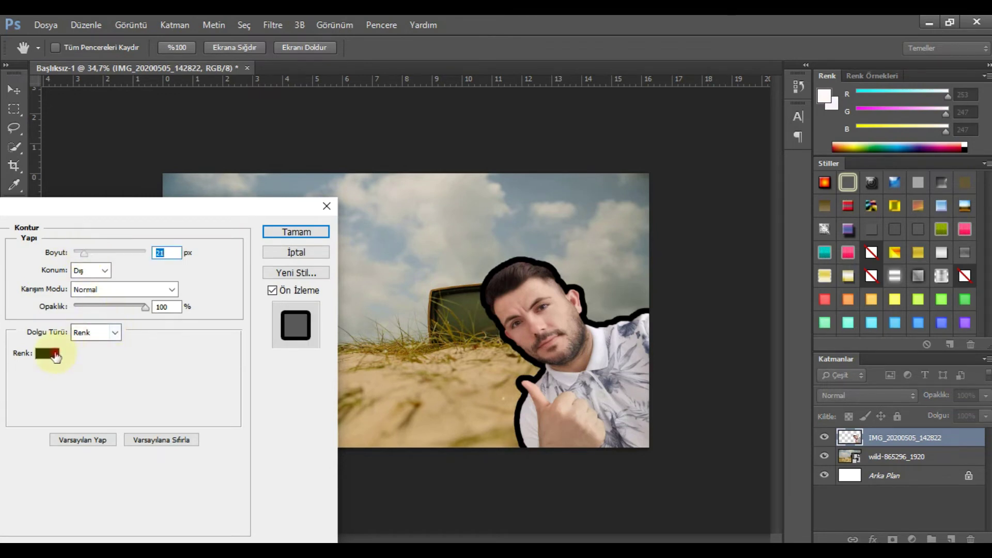
{"action": "left_click", "coordinate": [55, 356]}
{"action": "left_click_drag", "start_coordinate": [233, 374], "coordinate": [320, 340]}
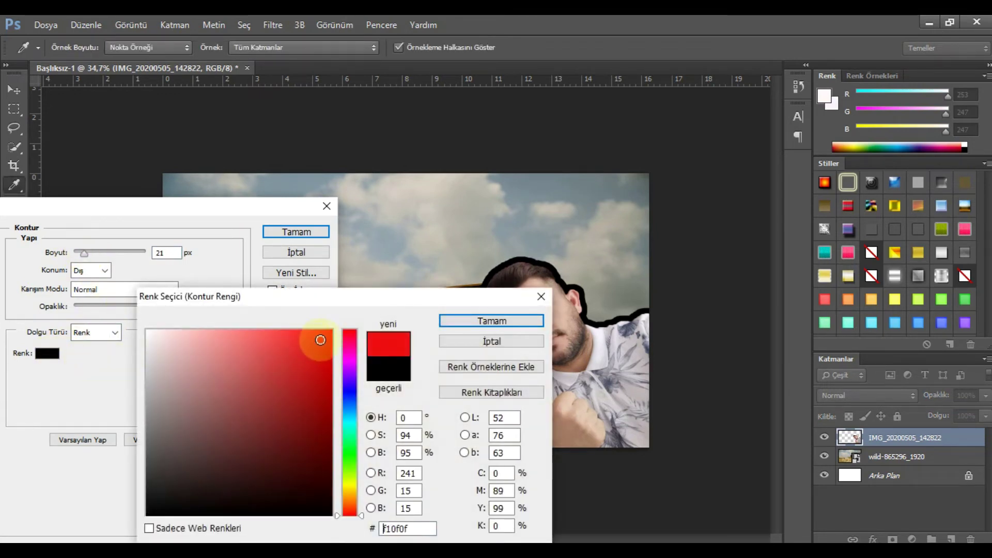
Step: Pick a bright green in the Color Picker for the man's outline and confirm
{"action": "left_click", "coordinate": [350, 466]}
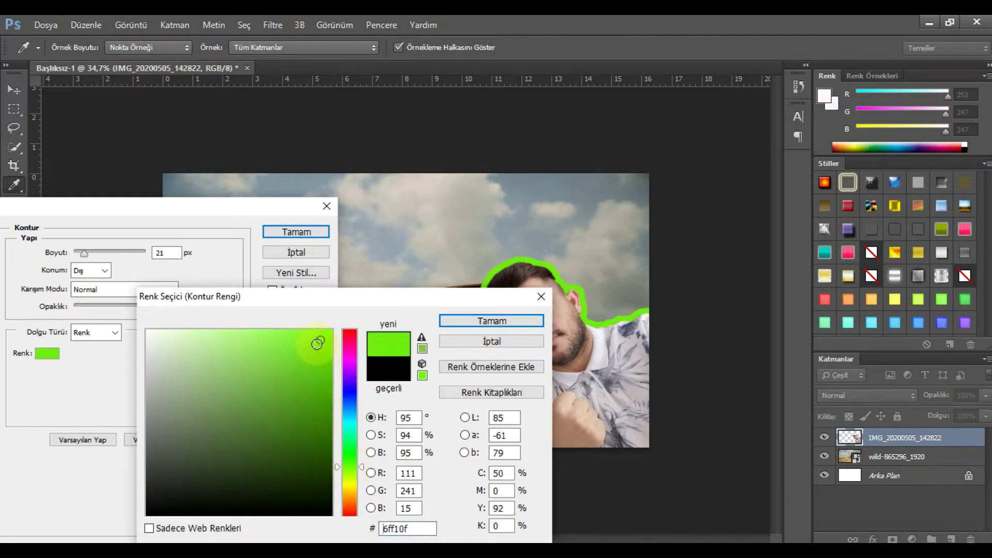
{"action": "left_click", "coordinate": [350, 397]}
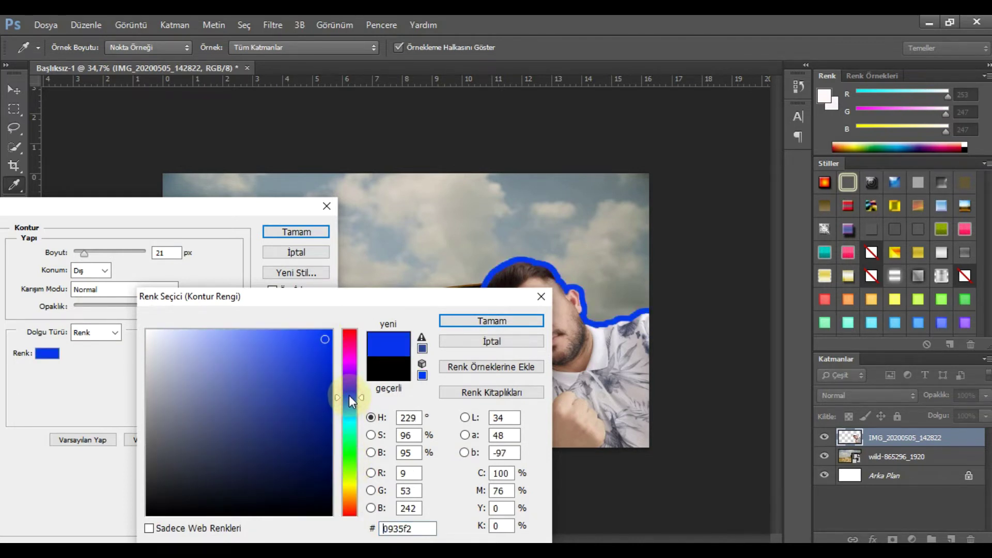
{"action": "left_click", "coordinate": [347, 455]}
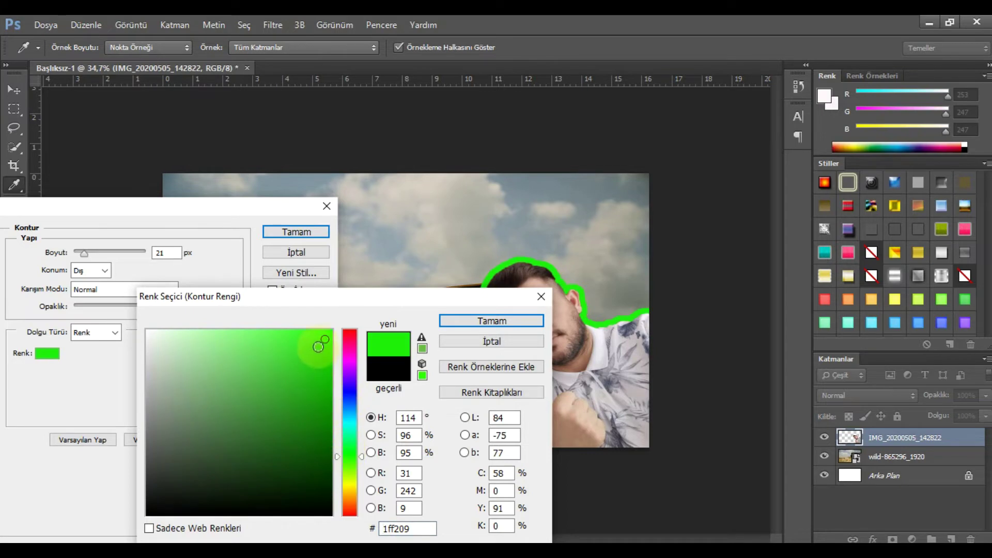
{"action": "left_click", "coordinate": [478, 321]}
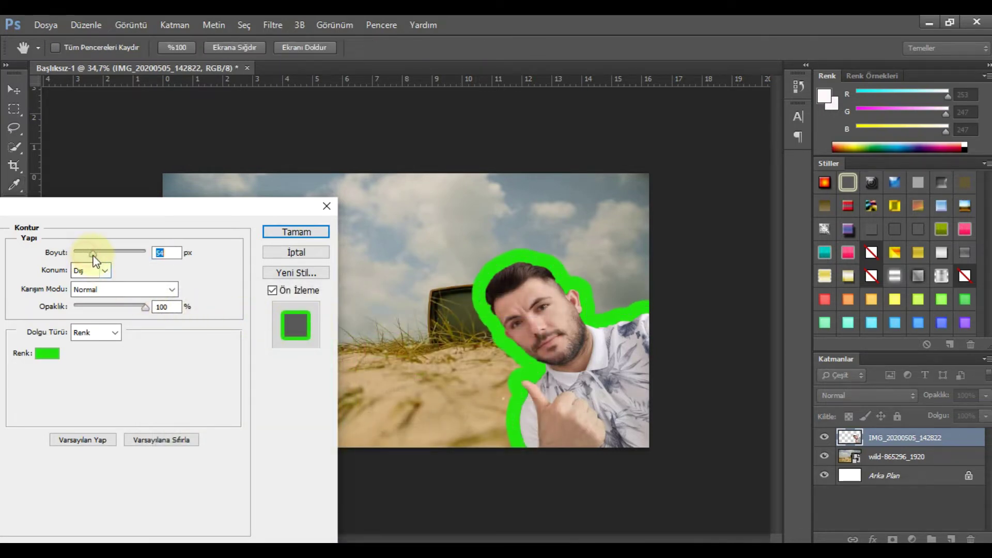
Step: Thicken and apply the man's green outline, then draw a text box over the upper-left sky
{"action": "left_click_drag", "start_coordinate": [85, 259], "coordinate": [79, 261]}
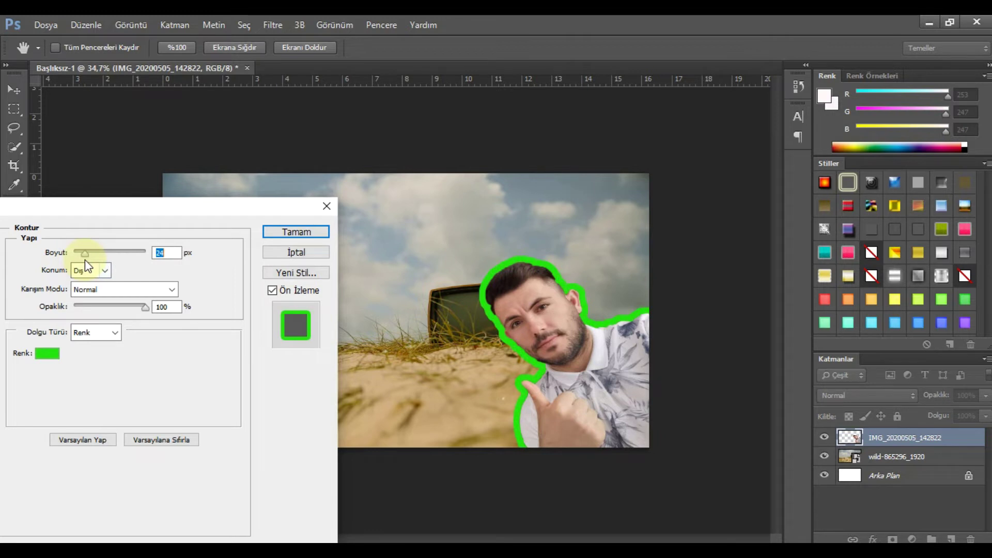
{"action": "left_click", "coordinate": [288, 233]}
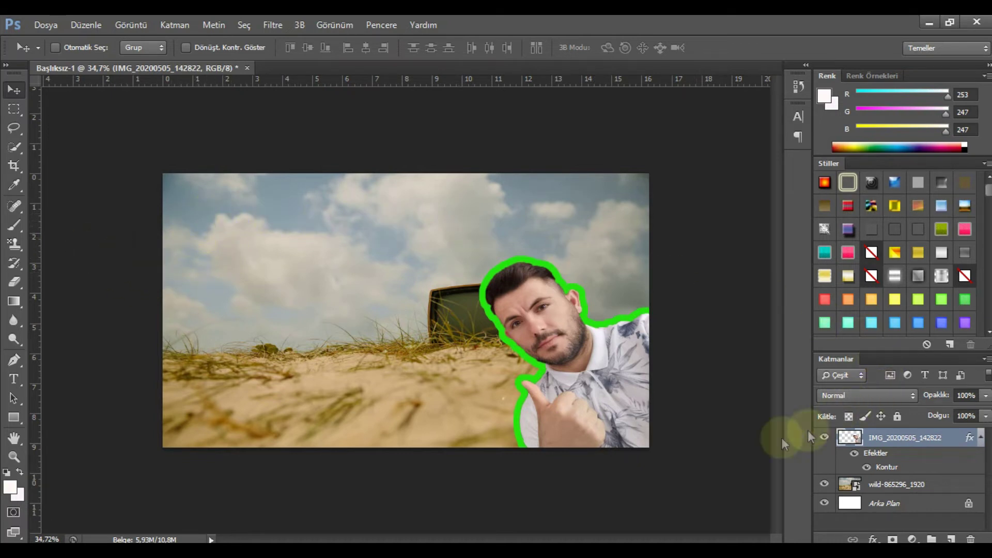
{"action": "left_click", "coordinate": [14, 379]}
{"action": "left_click_drag", "start_coordinate": [175, 187], "coordinate": [423, 426]}
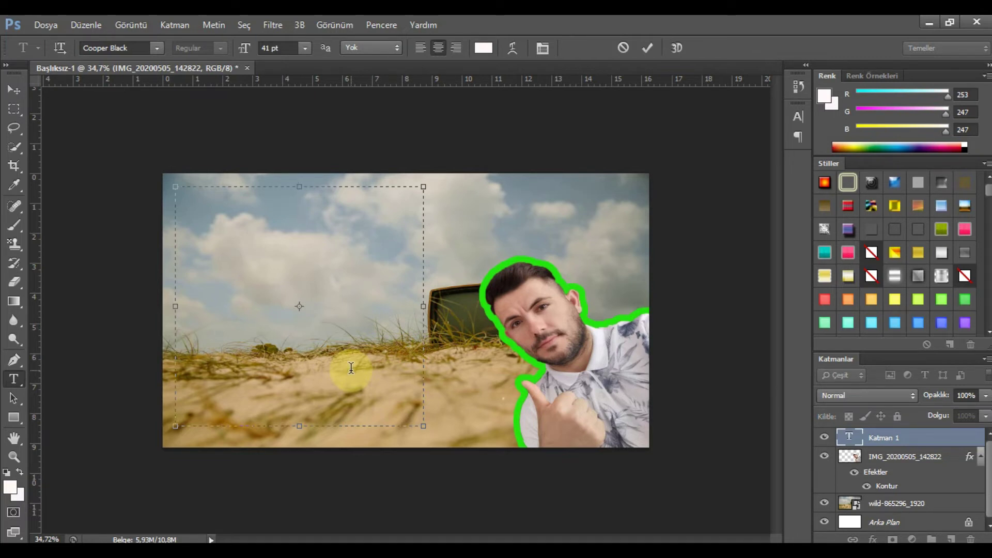
Step: Type the white title 'CS6 PHOTOSHOP RESİM EKLEME' and shrink it from 41 to 33 pt
{"action": "type", "text": "Cs"}
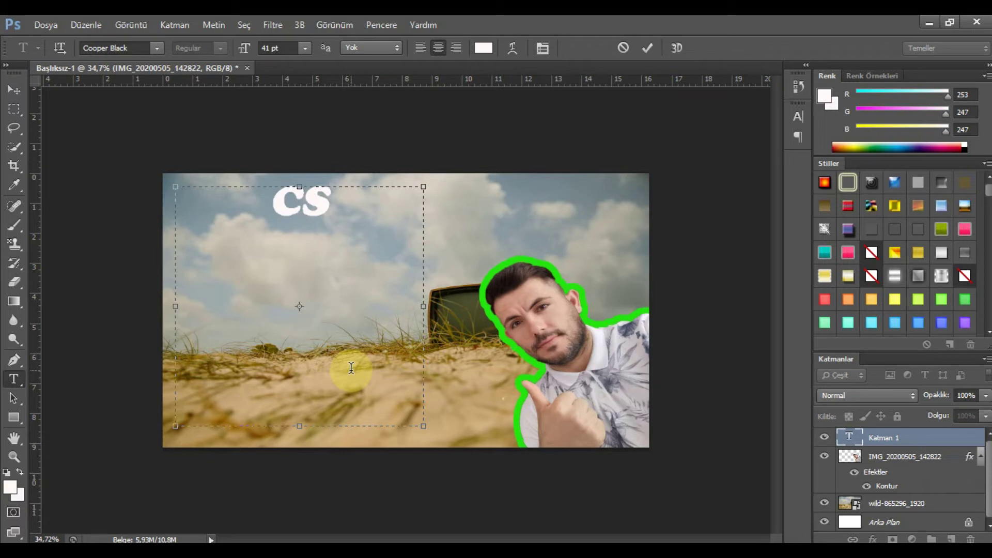
{"action": "type", "text": "6"}
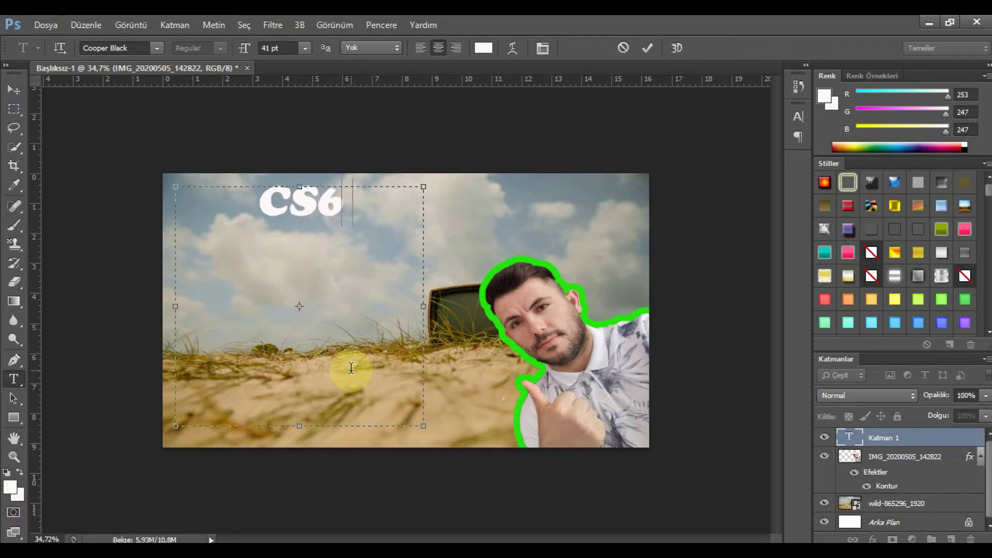
{"action": "type", "text": " PHOTOS"}
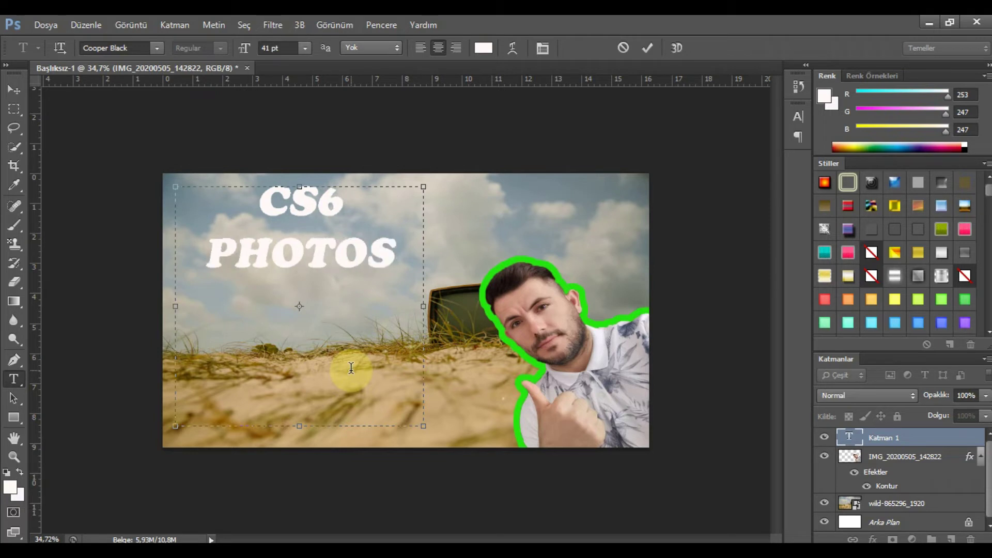
{"action": "type", "text": "HOP RESİ"}
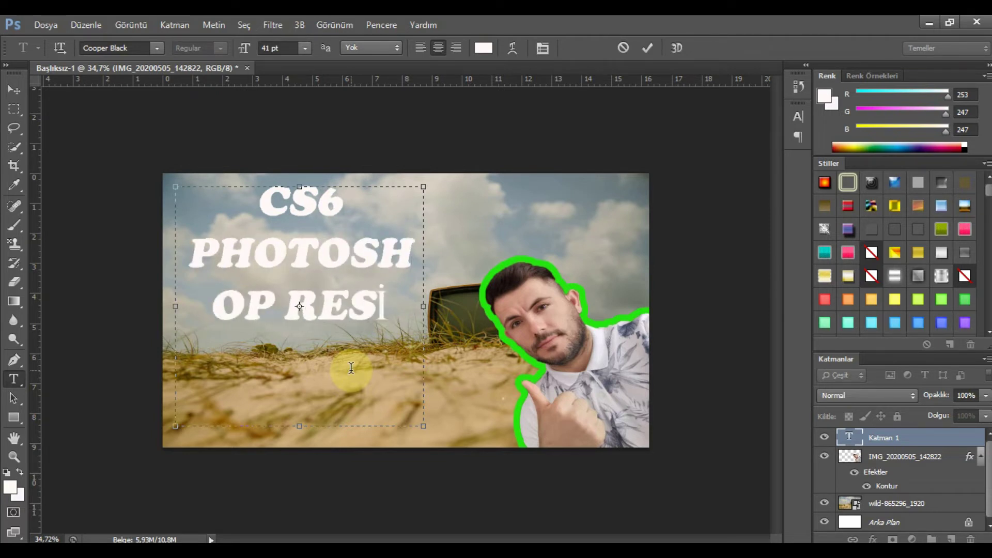
{"action": "type", "text": "M E"}
{"action": "type", "text": "KL"}
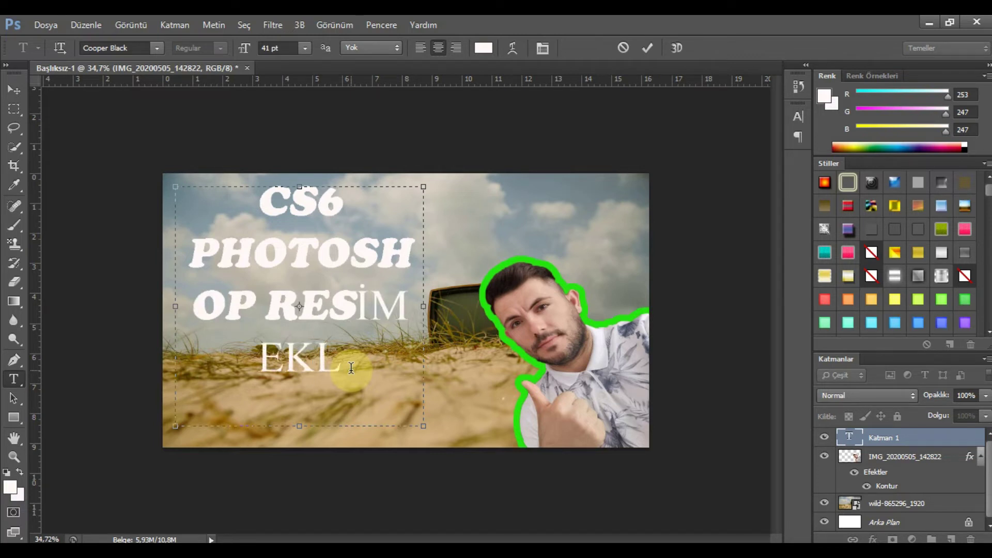
{"action": "type", "text": "EME"}
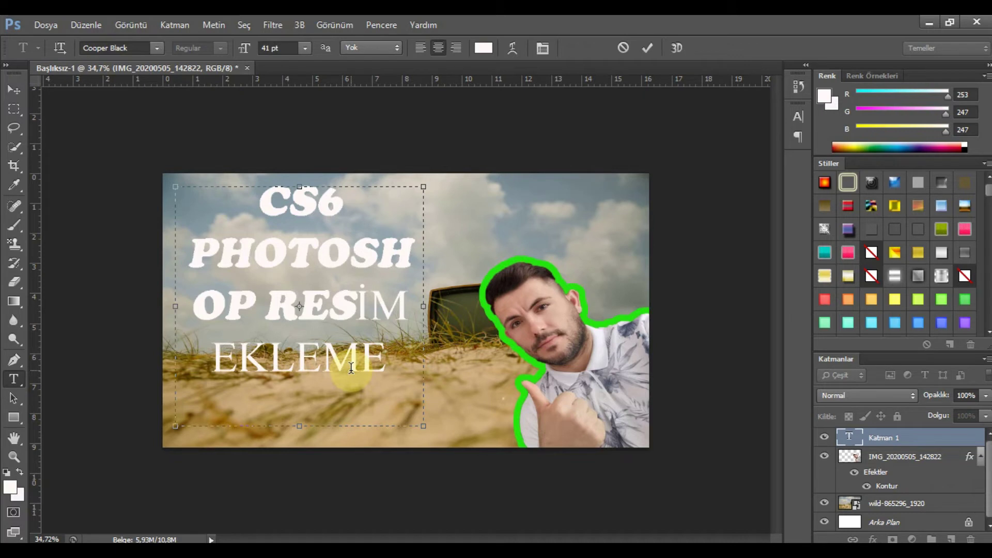
{"action": "mouse_move", "coordinate": [386, 364]}
{"action": "left_mouse_down"}
{"action": "mouse_move", "coordinate": [182, 233]}
{"action": "mouse_move", "coordinate": [177, 199]}
{"action": "left_mouse_up"}
{"action": "mouse_move", "coordinate": [250, 52]}
{"action": "left_mouse_down"}
{"action": "mouse_move", "coordinate": [239, 49]}
{"action": "mouse_move", "coordinate": [259, 49]}
{"action": "mouse_move", "coordinate": [245, 53]}
{"action": "left_mouse_up"}
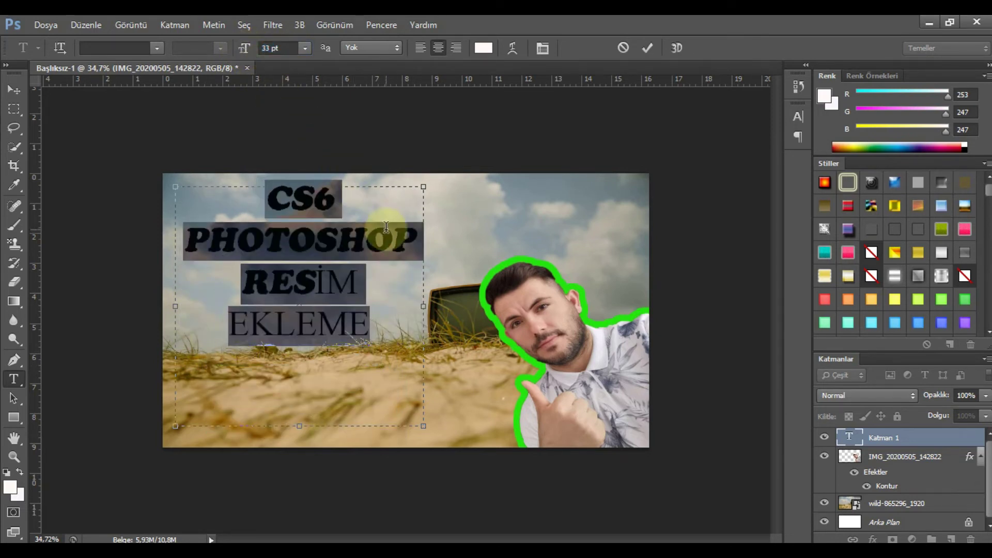
{"action": "left_click", "coordinate": [388, 195]}
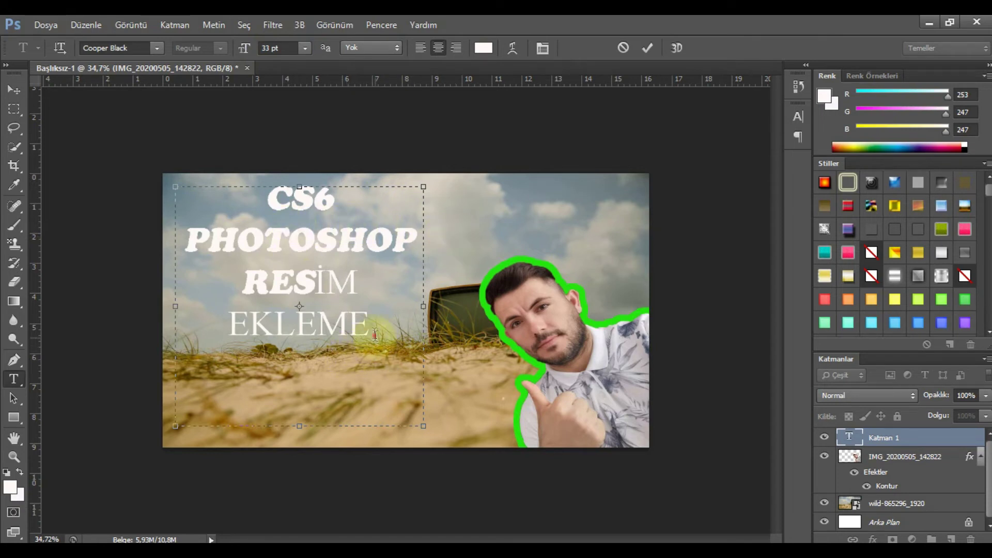
{"action": "left_click_drag", "start_coordinate": [370, 341], "coordinate": [211, 195]}
{"action": "left_click", "coordinate": [254, 209]}
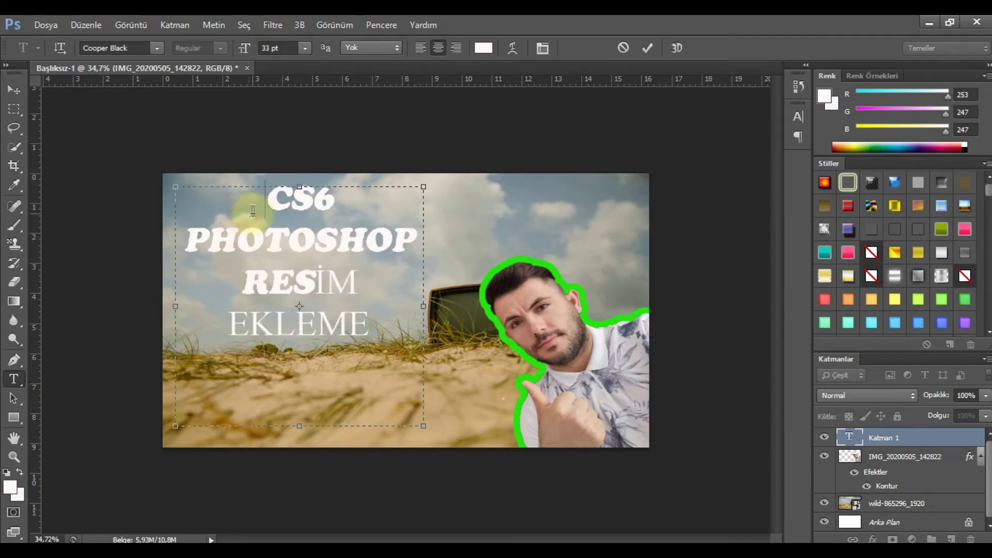
{"action": "left_click", "coordinate": [14, 90]}
{"action": "left_click", "coordinate": [256, 215]}
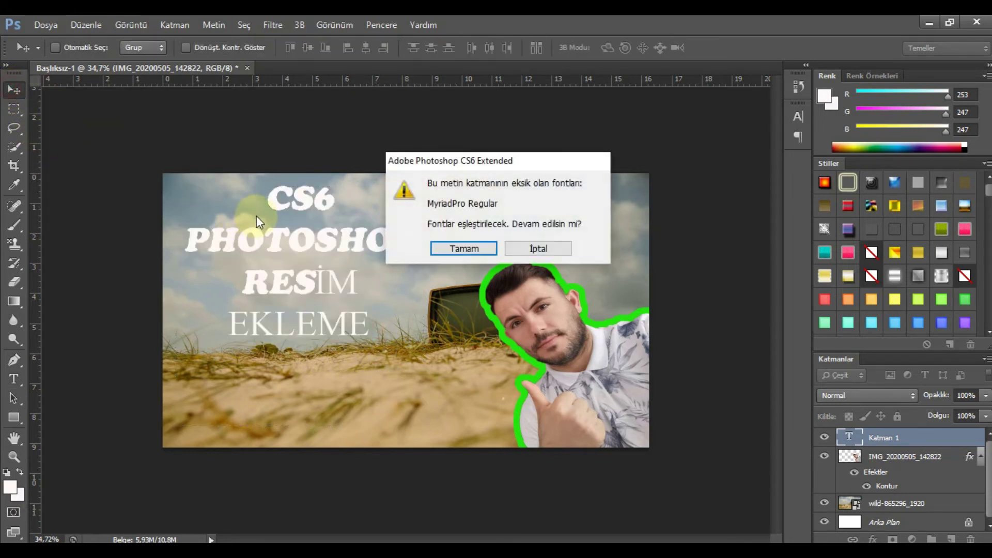
Step: Accept the missing-font substitution and move the title lower, beside the TV
{"action": "left_click", "coordinate": [439, 253]}
{"action": "left_click_drag", "start_coordinate": [330, 243], "coordinate": [351, 284]}
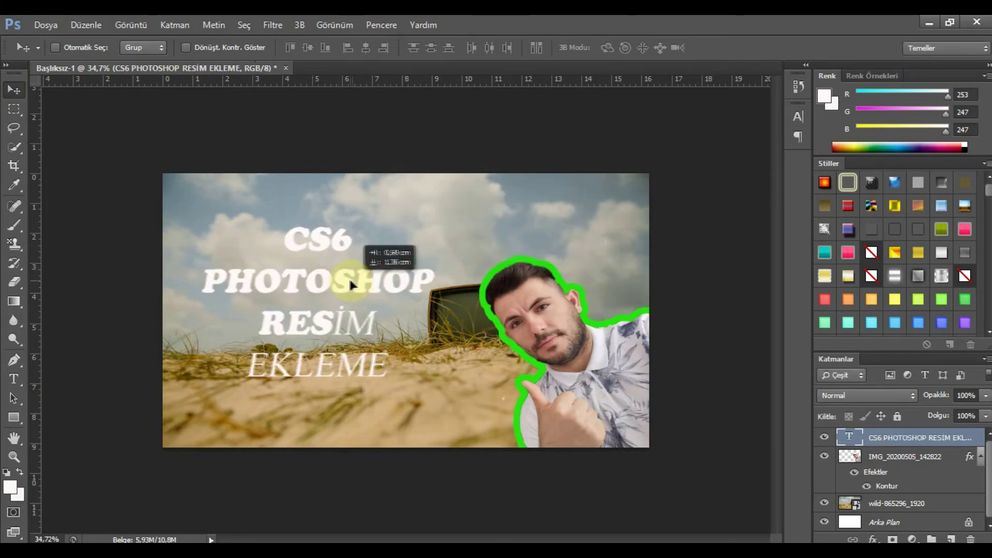
{"action": "left_click_drag", "start_coordinate": [351, 284], "coordinate": [347, 277]}
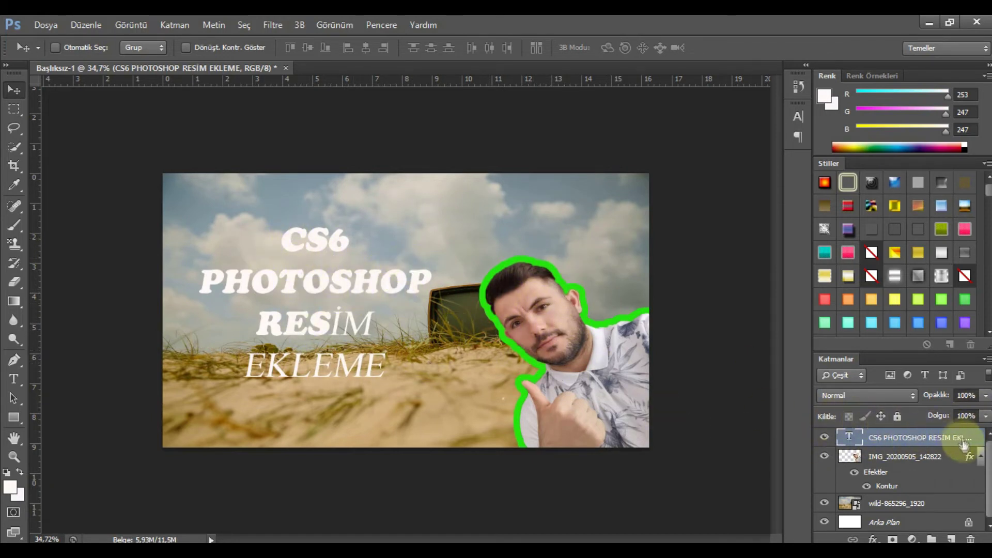
{"action": "left_click_drag", "start_coordinate": [966, 441], "coordinate": [980, 443]}
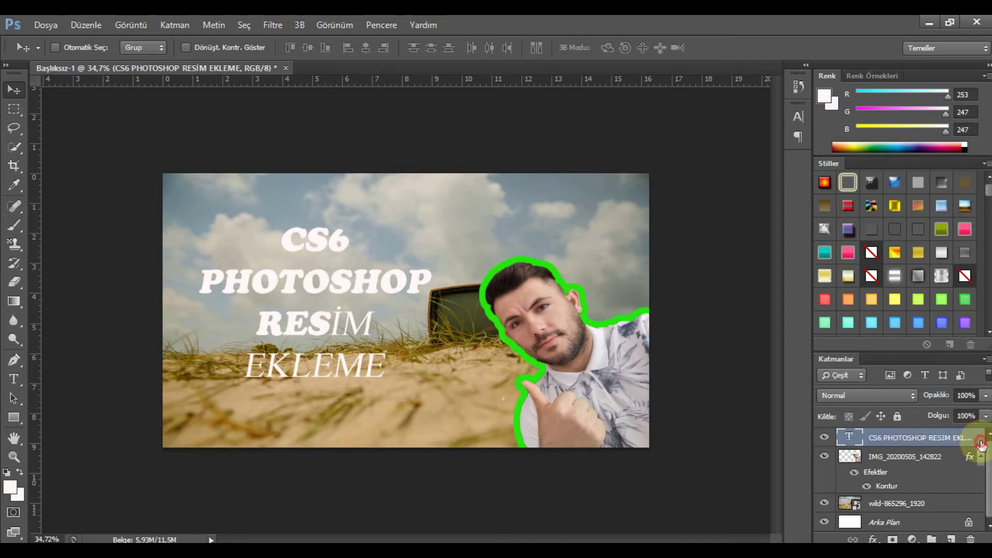
Step: Open the title layer's Stroke style and reduce the outline size
{"action": "double_click", "coordinate": [980, 443]}
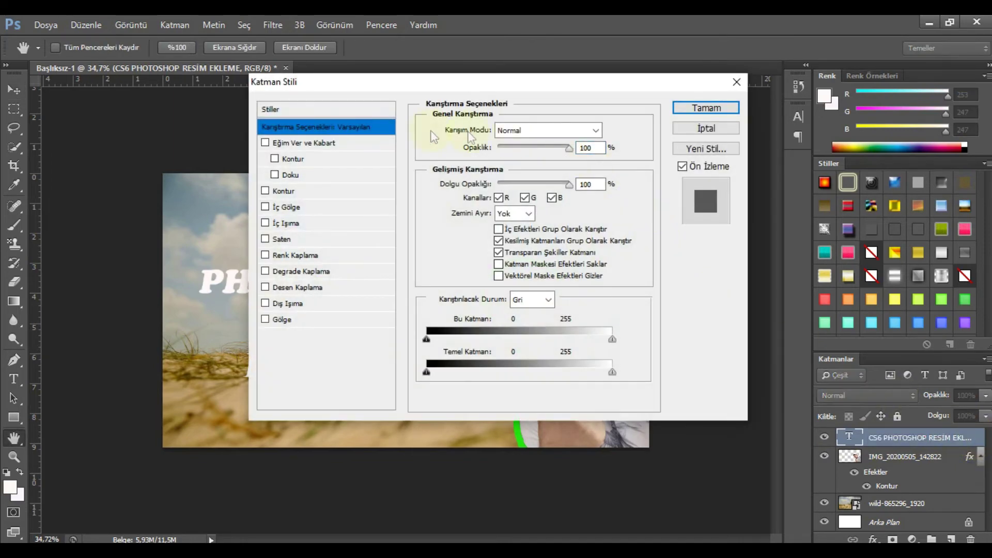
{"action": "left_click_drag", "start_coordinate": [525, 88], "coordinate": [470, 301]}
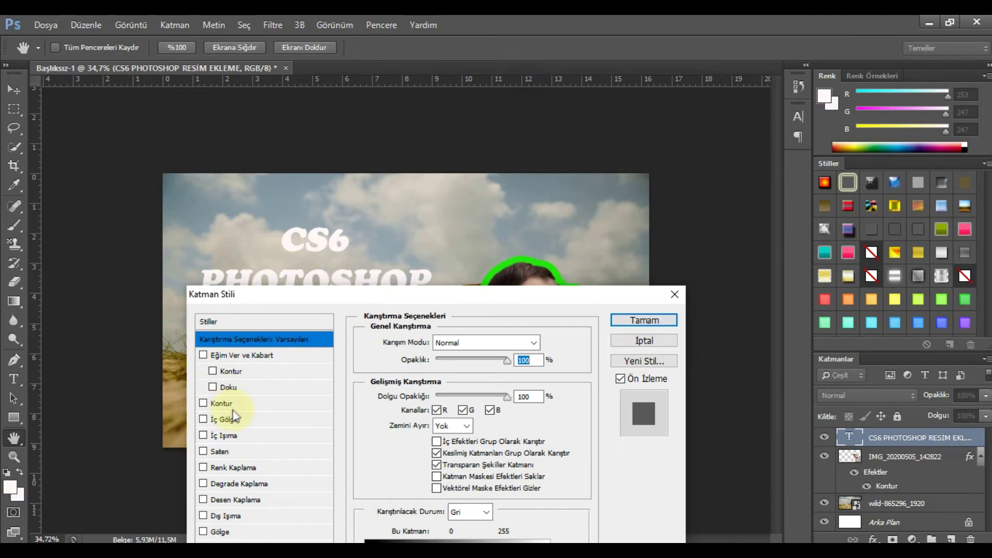
{"action": "left_click", "coordinate": [237, 404]}
{"action": "mouse_move", "coordinate": [436, 304]}
{"action": "left_mouse_down"}
{"action": "mouse_move", "coordinate": [365, 354]}
{"action": "mouse_move", "coordinate": [80, 401]}
{"action": "mouse_move", "coordinate": [821, 145]}
{"action": "left_mouse_up"}
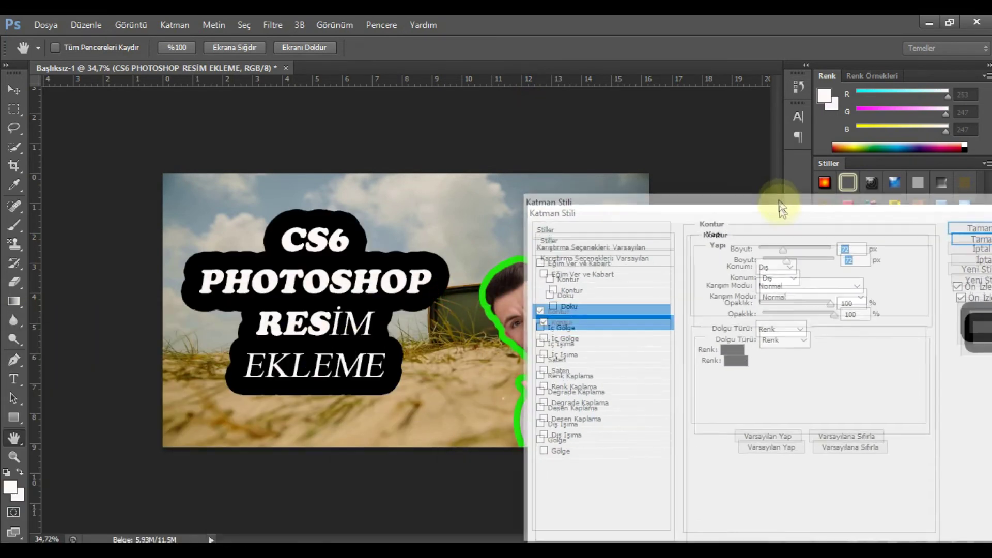
{"action": "left_click_drag", "start_coordinate": [820, 187], "coordinate": [818, 187]}
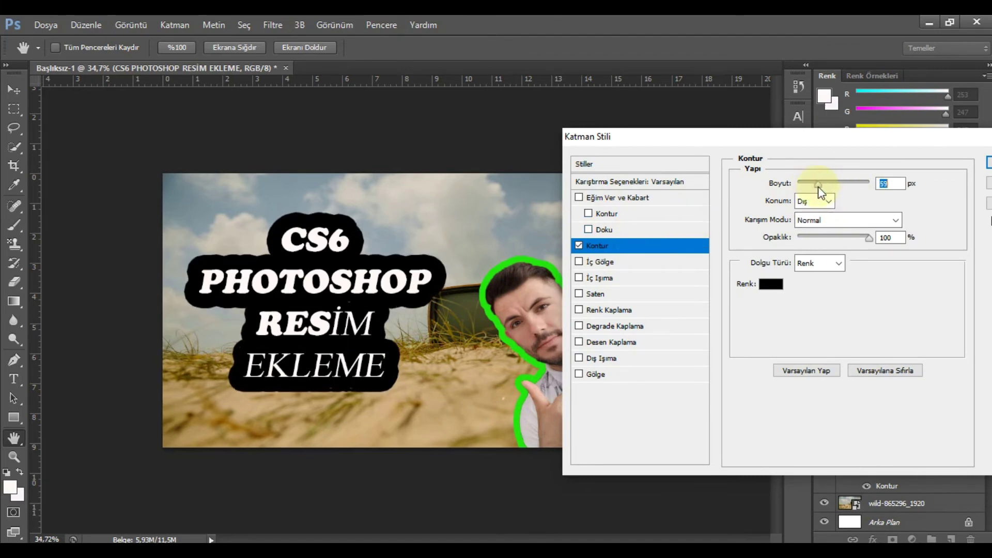
Step: Make the title stroke red (fc0505), thin it further, and apply the style
{"action": "left_click", "coordinate": [770, 285]}
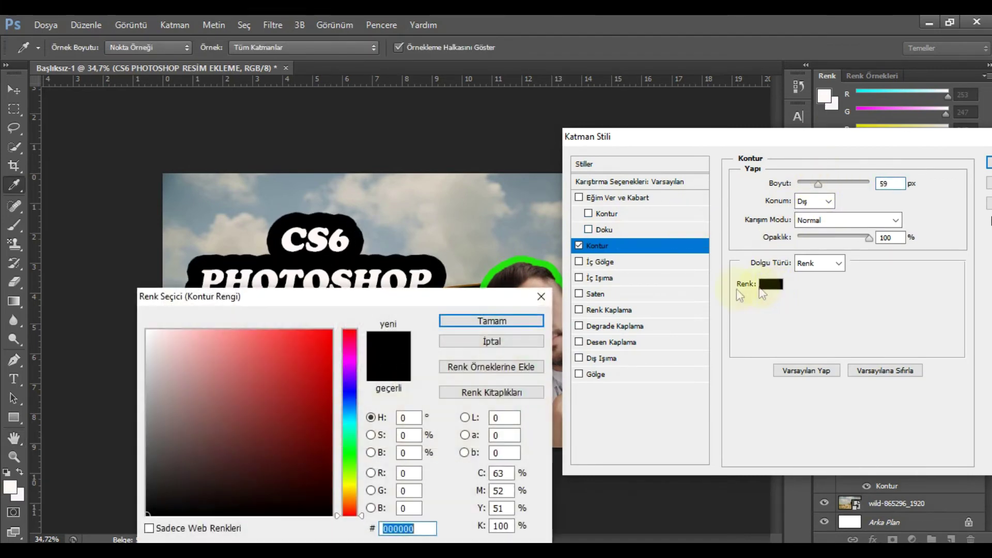
{"action": "left_click", "coordinate": [328, 332]}
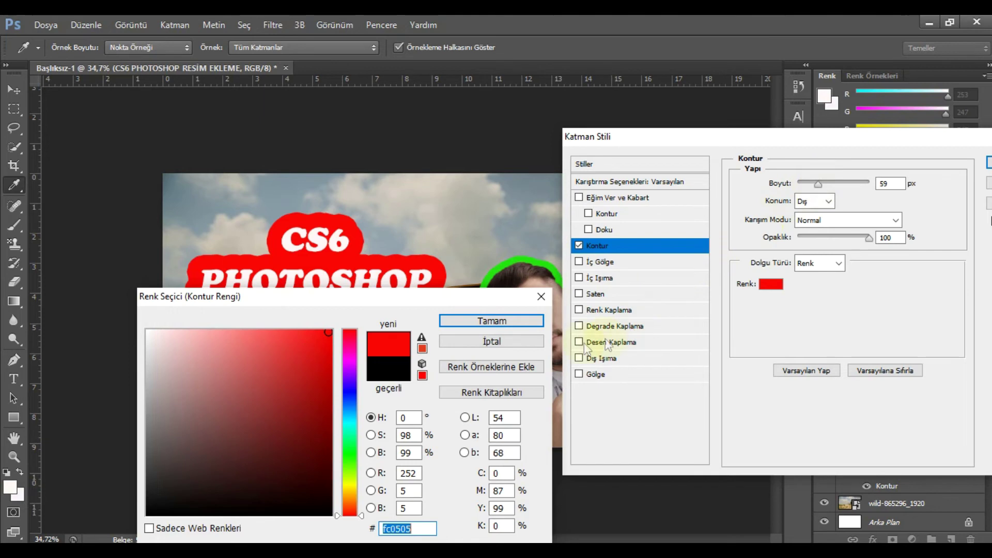
{"action": "left_click", "coordinate": [523, 321]}
{"action": "left_click_drag", "start_coordinate": [824, 188], "coordinate": [809, 195]}
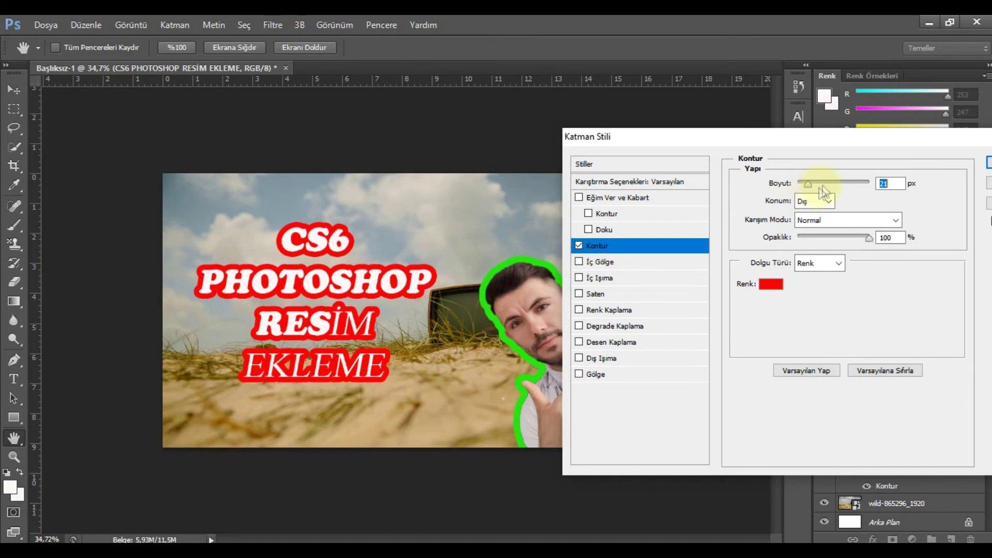
{"action": "left_click_drag", "start_coordinate": [852, 137], "coordinate": [770, 141]}
{"action": "left_click", "coordinate": [938, 166]}
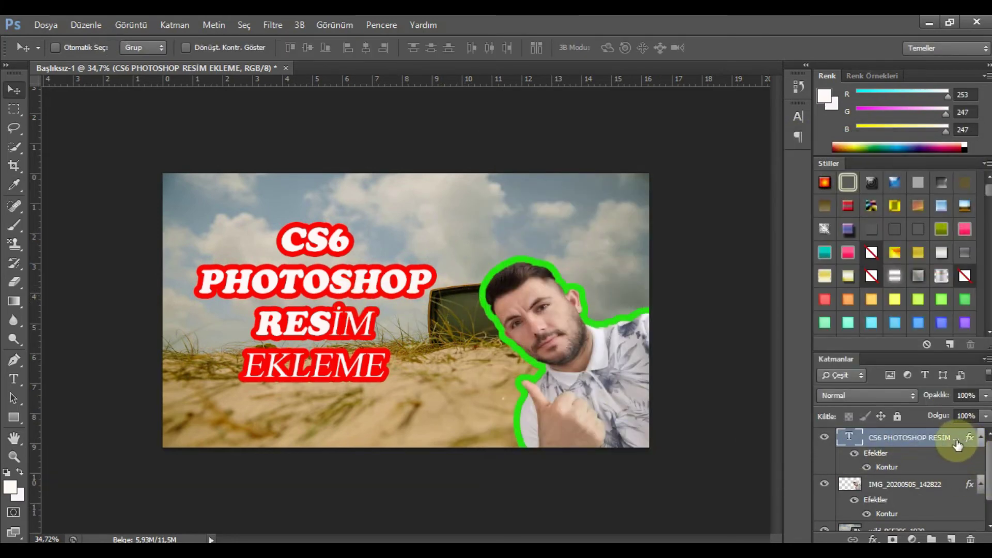
{"action": "double_click", "coordinate": [959, 439]}
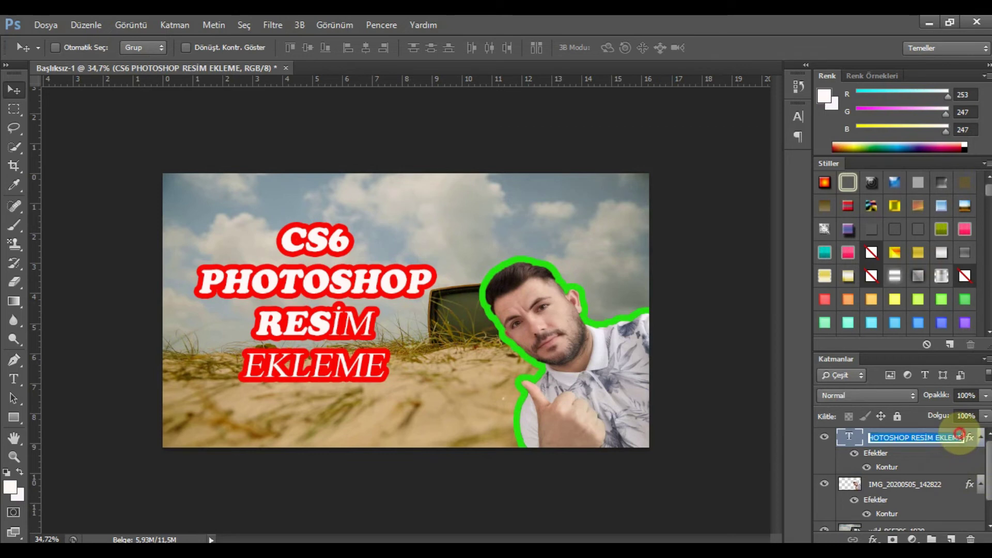
{"action": "double_click", "coordinate": [855, 440]}
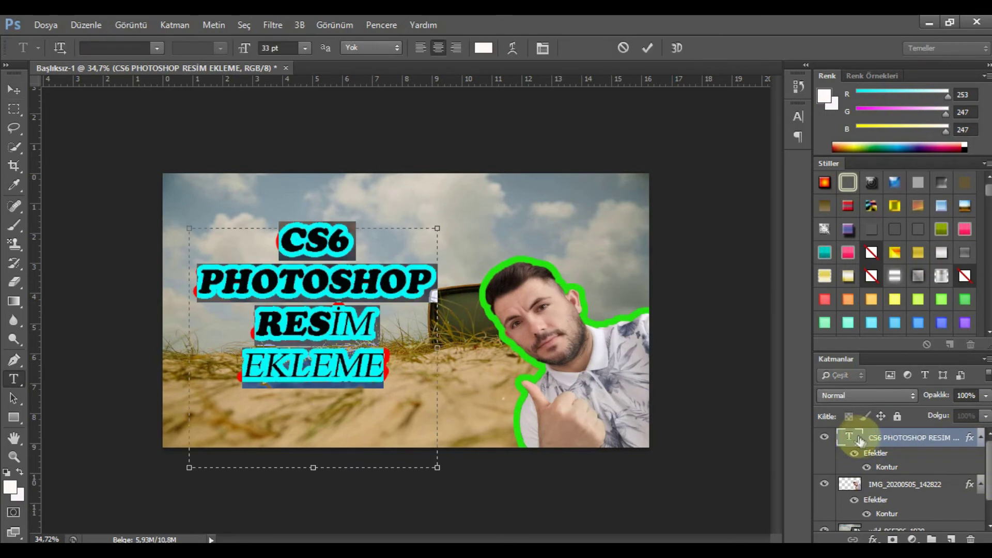
{"action": "left_click", "coordinate": [959, 438]}
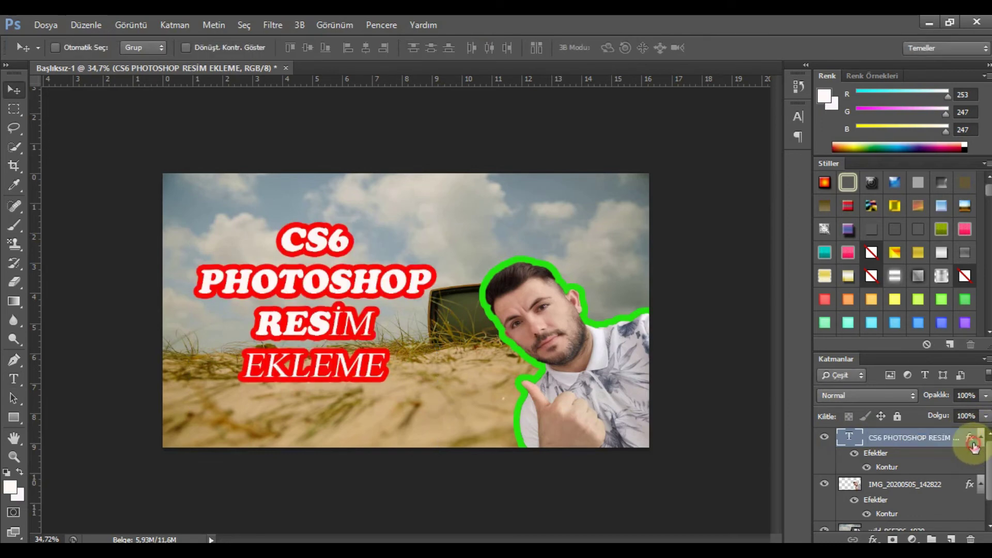
{"action": "double_click", "coordinate": [970, 438]}
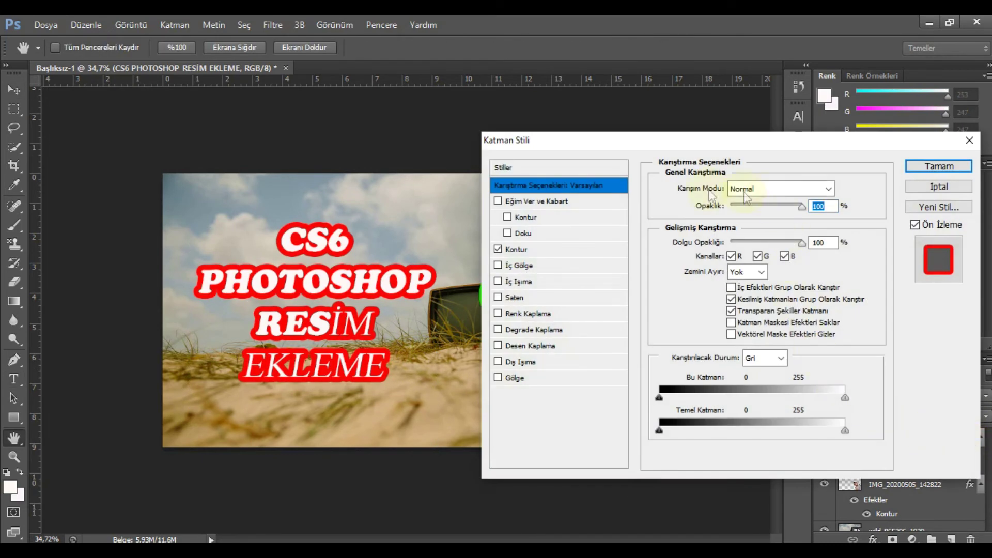
{"action": "left_click_drag", "start_coordinate": [680, 138], "coordinate": [702, 142]}
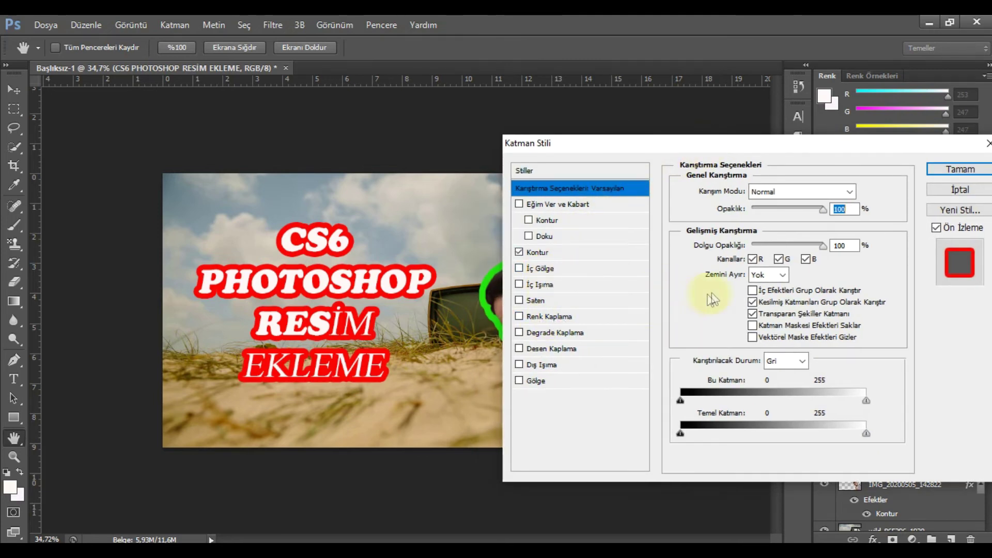
{"action": "left_click", "coordinate": [518, 300]}
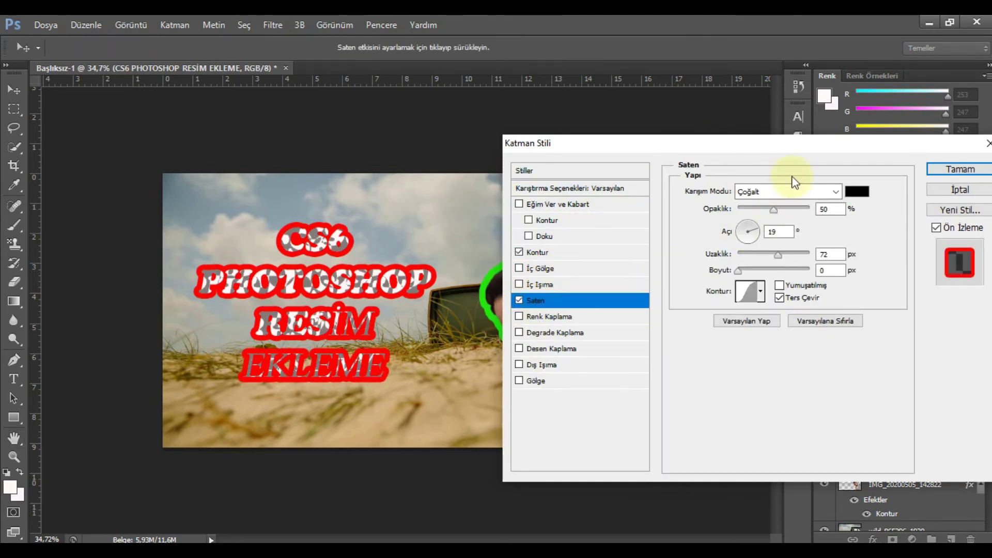
{"action": "left_click_drag", "start_coordinate": [774, 209], "coordinate": [743, 209]}
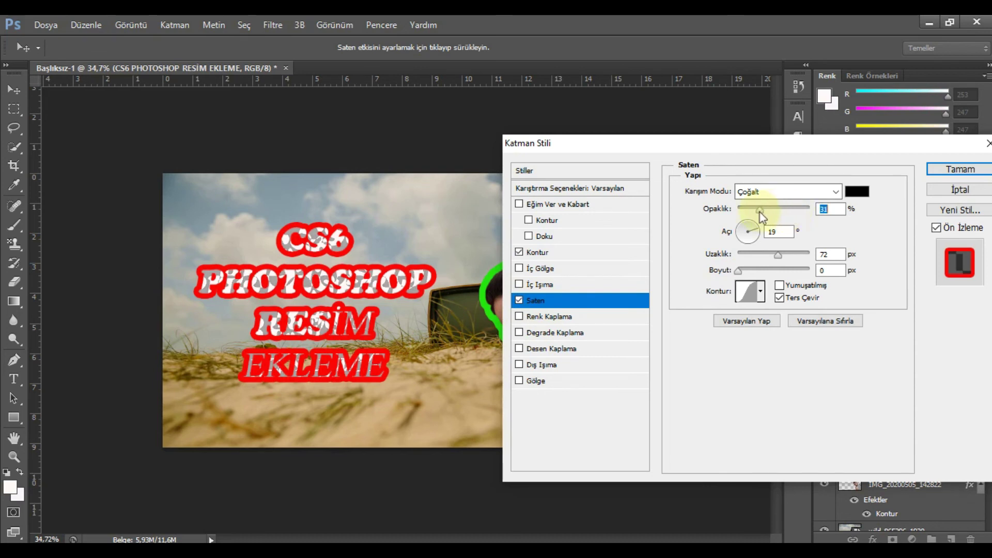
{"action": "left_click_drag", "start_coordinate": [743, 212], "coordinate": [738, 209]}
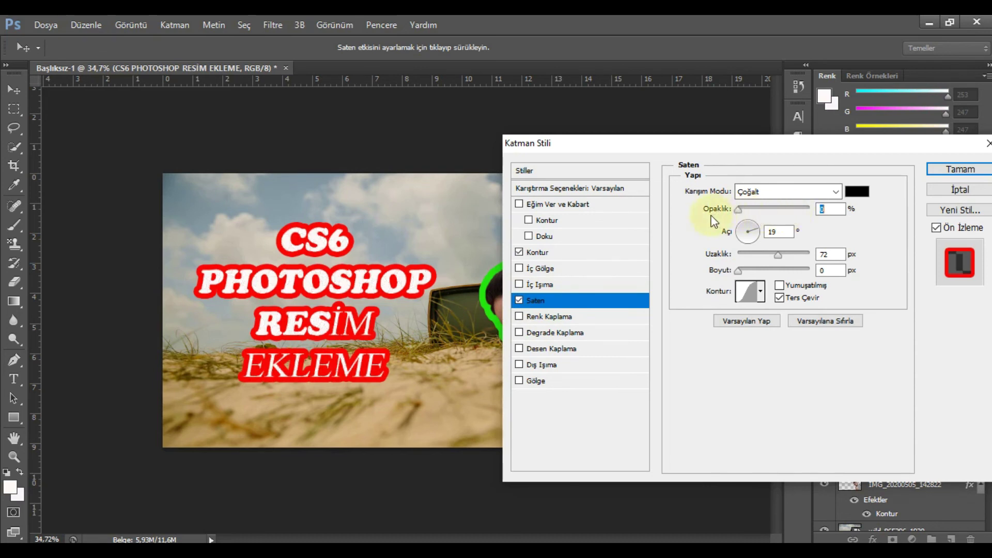
{"action": "left_click", "coordinate": [519, 300]}
{"action": "left_click", "coordinate": [518, 204]}
{"action": "left_click", "coordinate": [528, 220]}
{"action": "left_click", "coordinate": [528, 220]}
{"action": "left_click", "coordinate": [519, 204]}
{"action": "left_click", "coordinate": [540, 317]}
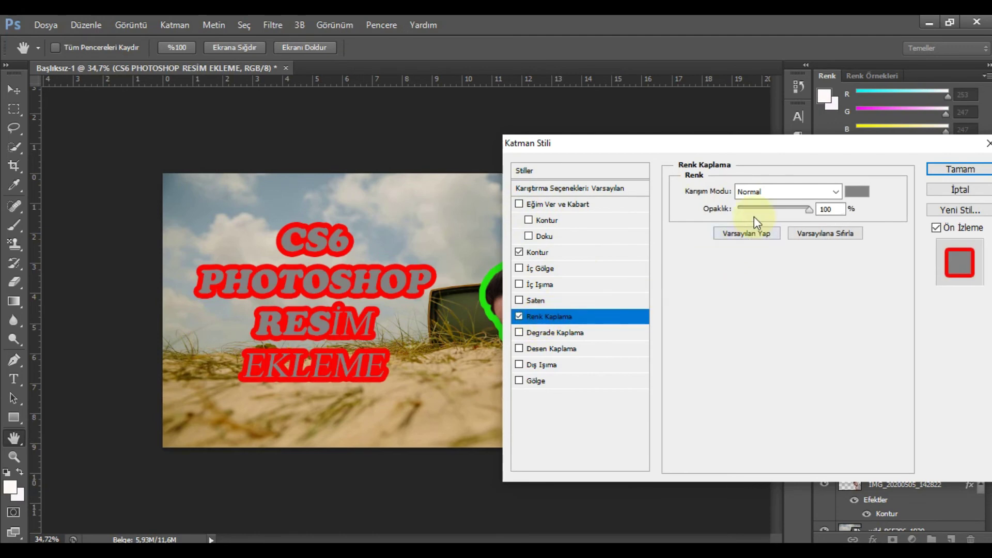
{"action": "left_click_drag", "start_coordinate": [808, 209], "coordinate": [785, 209]}
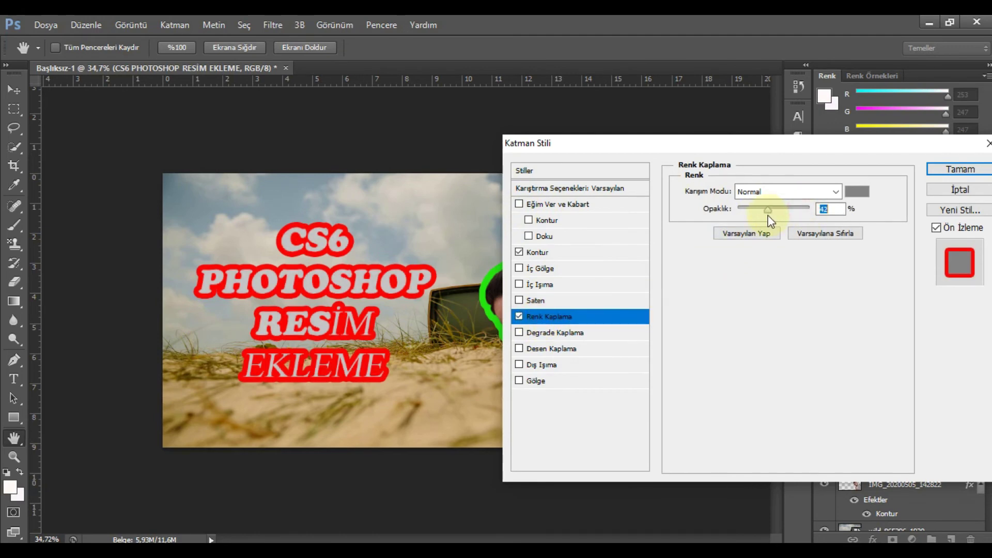
{"action": "left_click_drag", "start_coordinate": [702, 143], "coordinate": [622, 144]}
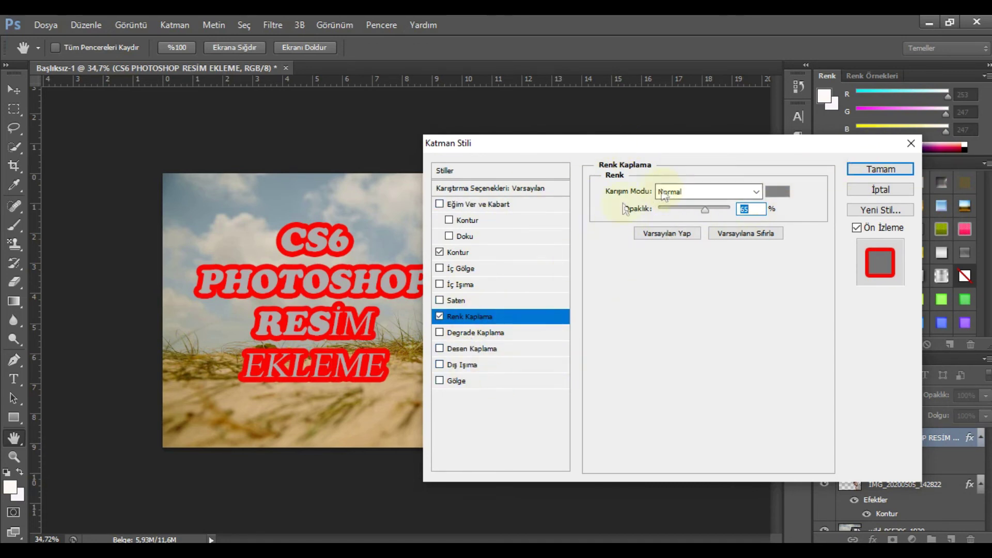
{"action": "left_click", "coordinate": [439, 316]}
{"action": "left_click", "coordinate": [440, 381]}
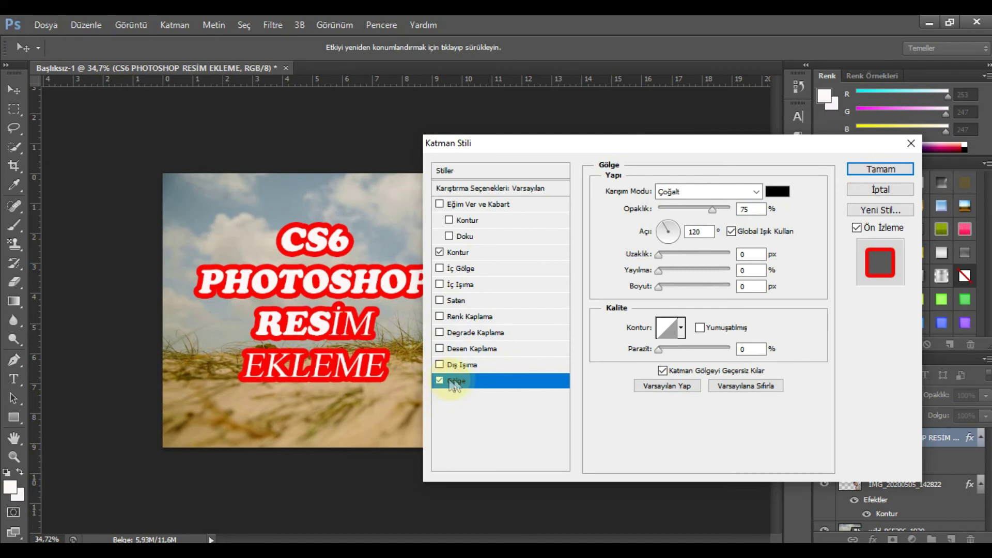
{"action": "left_click_drag", "start_coordinate": [709, 208], "coordinate": [679, 217]}
{"action": "mouse_move", "coordinate": [717, 215]}
{"action": "left_mouse_down"}
{"action": "mouse_move", "coordinate": [737, 214]}
{"action": "mouse_move", "coordinate": [656, 222]}
{"action": "left_mouse_up"}
{"action": "left_click", "coordinate": [880, 169]}
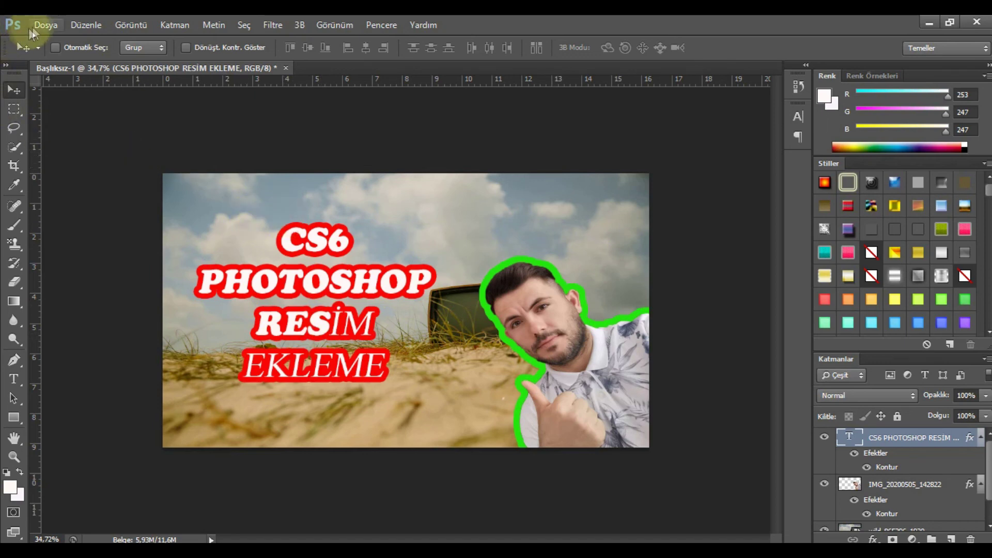
Step: Save As in JPEG format, declining to overwrite the existing Başlıksız-1.jpg
{"action": "left_click", "coordinate": [46, 25]}
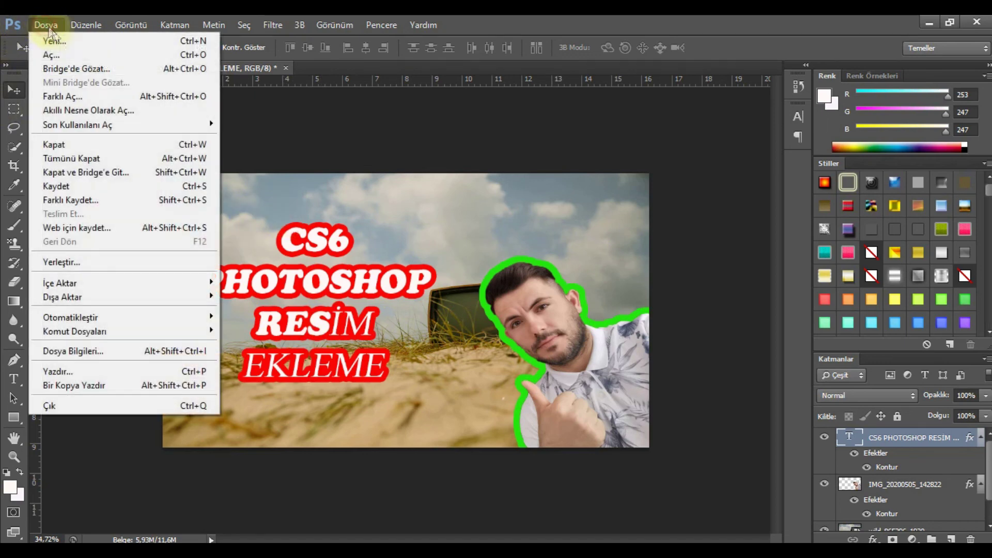
{"action": "left_click", "coordinate": [111, 187]}
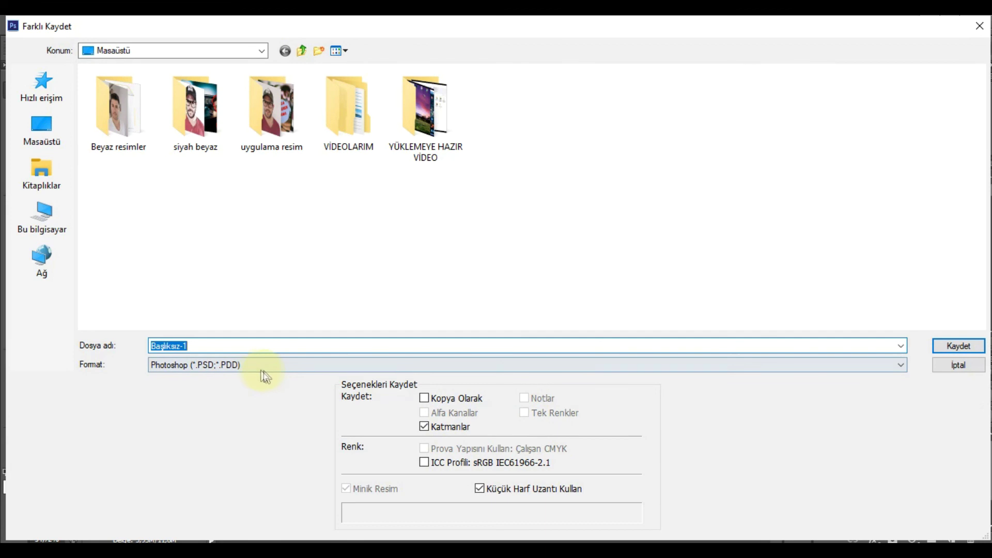
{"action": "left_click", "coordinate": [892, 371]}
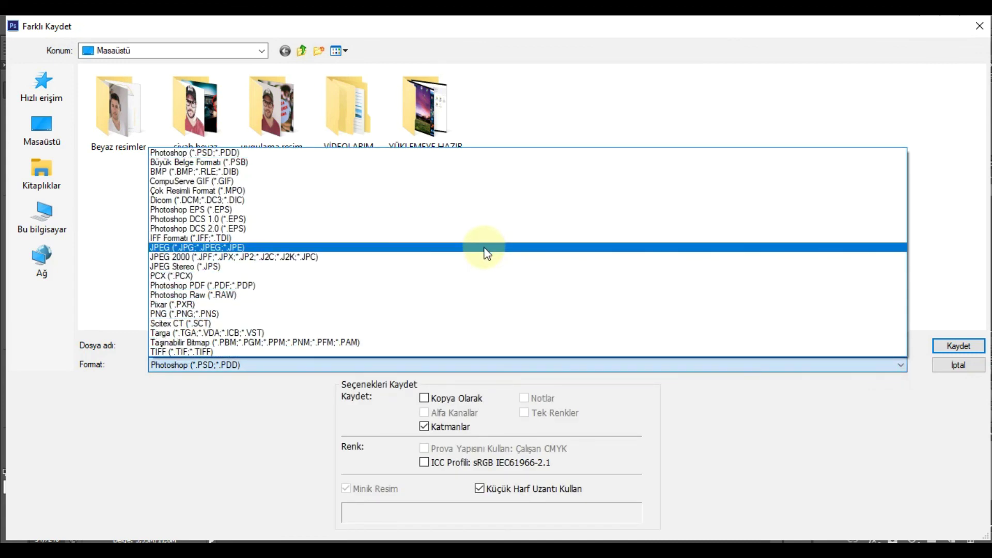
{"action": "left_click", "coordinate": [485, 249]}
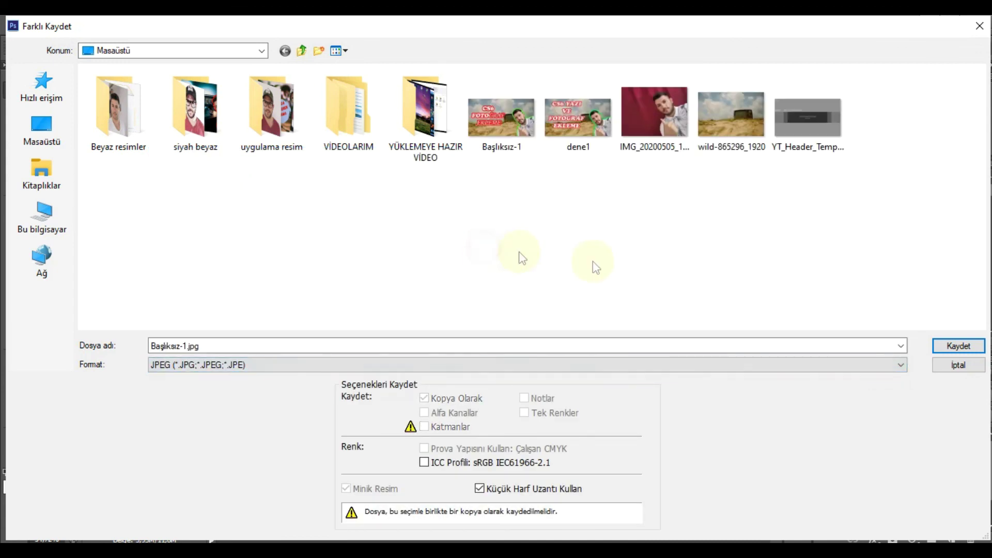
{"action": "left_click", "coordinate": [955, 346]}
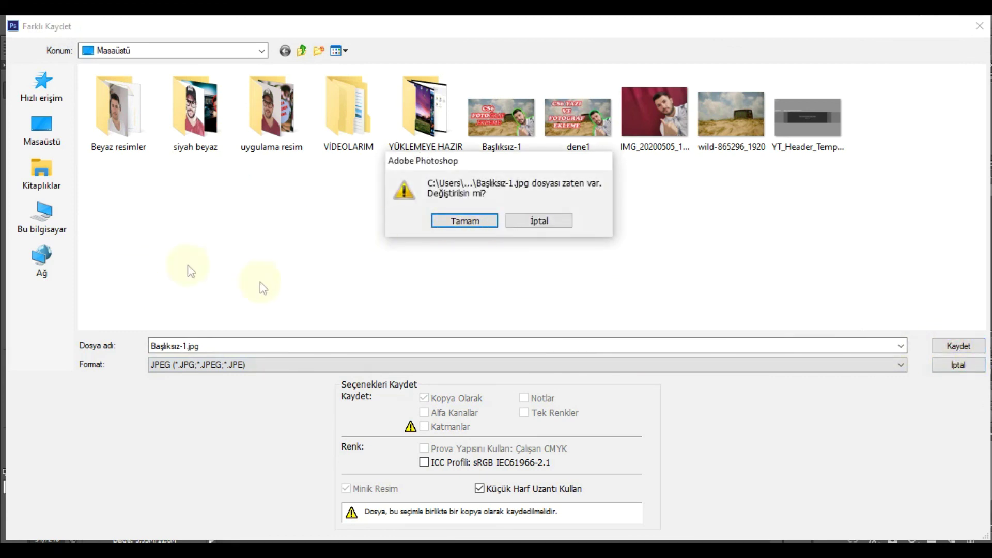
{"action": "left_click", "coordinate": [538, 221]}
Step: Save the JPEG copy to the desktop as Başlıksız-2.jpg with default quality options
{"action": "left_click", "coordinate": [41, 131]}
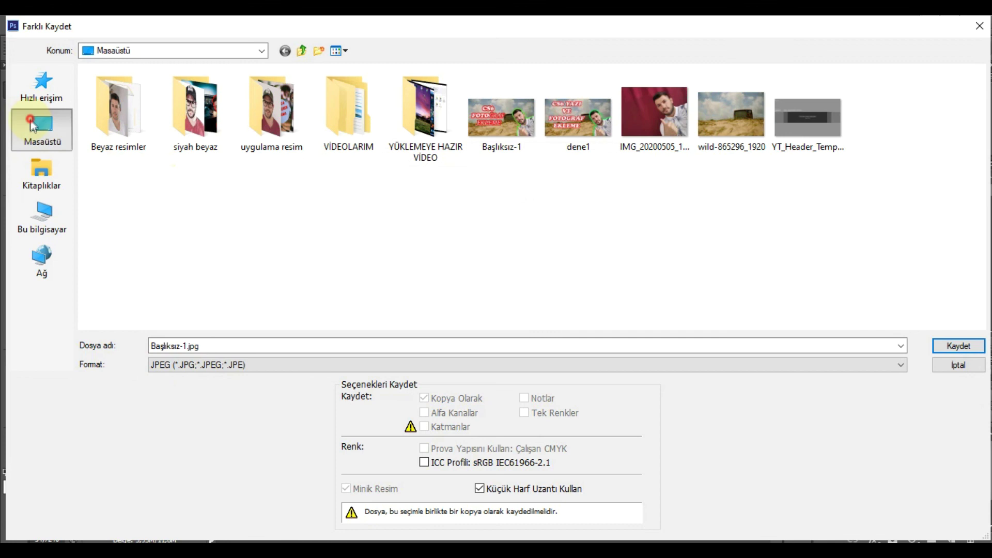
{"action": "left_click", "coordinate": [939, 352]}
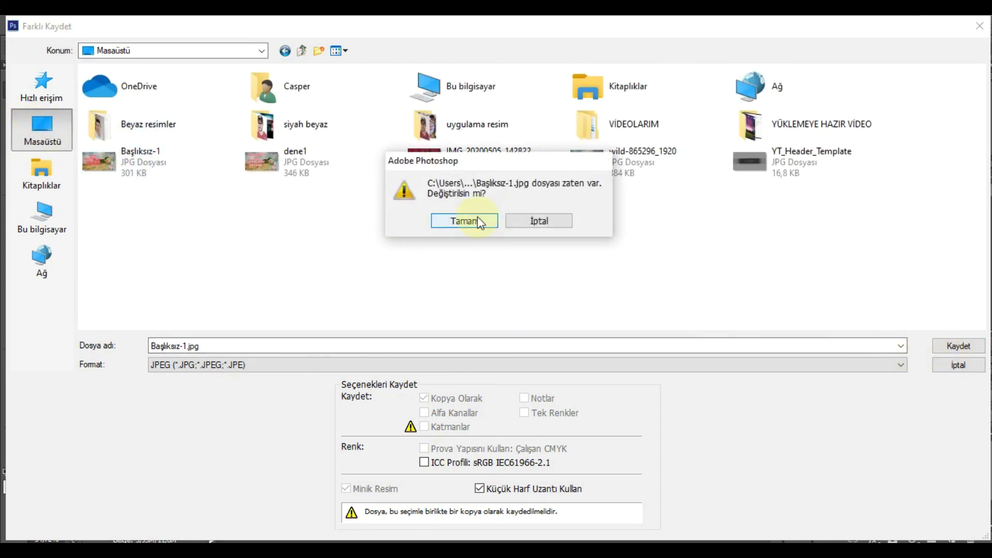
{"action": "left_click", "coordinate": [540, 220]}
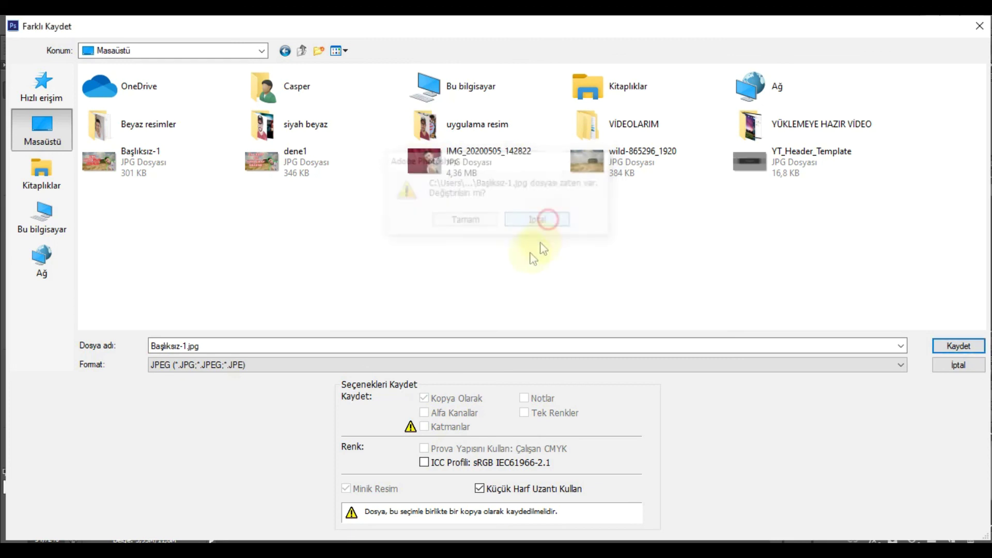
{"action": "left_click", "coordinate": [188, 343]}
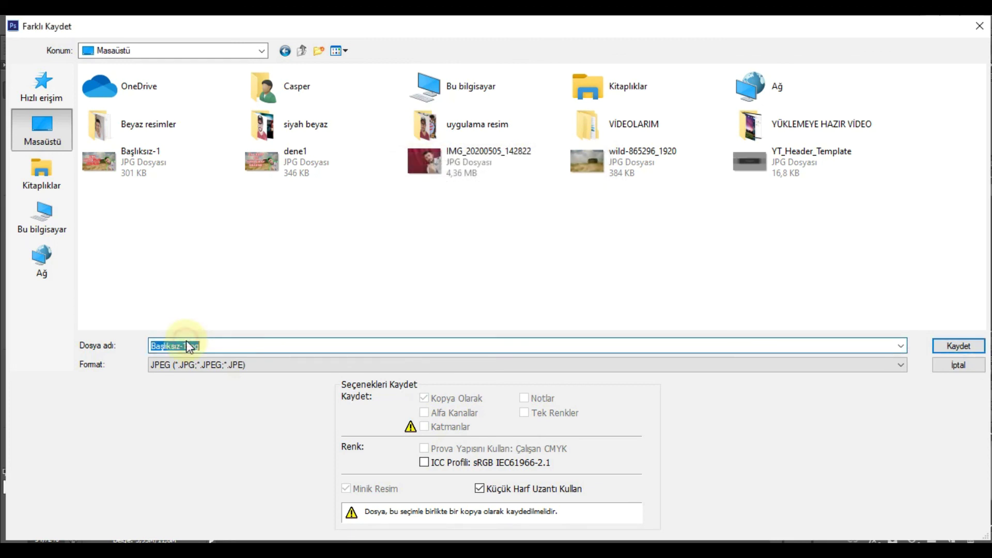
{"action": "key", "text": "BackSpace"}
{"action": "type", "text": "2"}
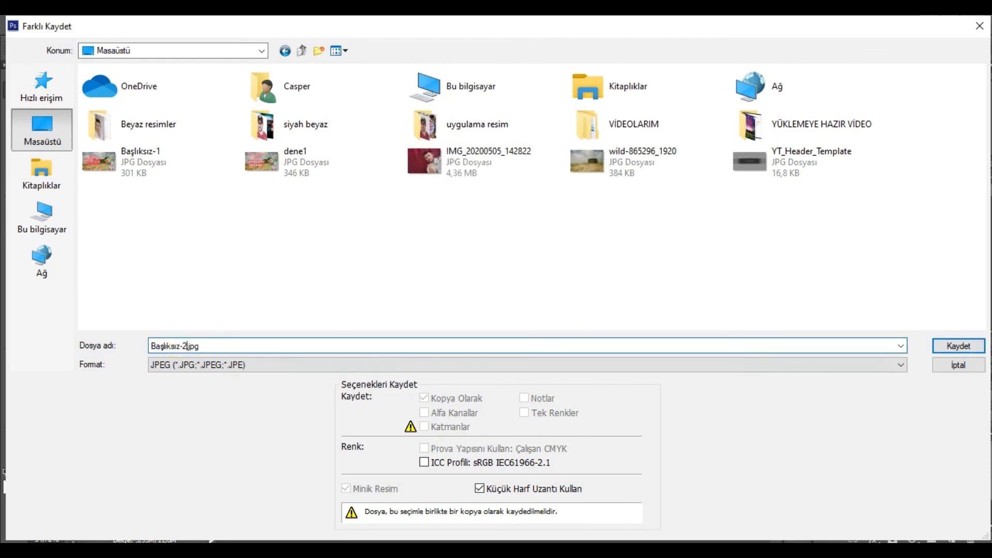
{"action": "left_click", "coordinate": [958, 346]}
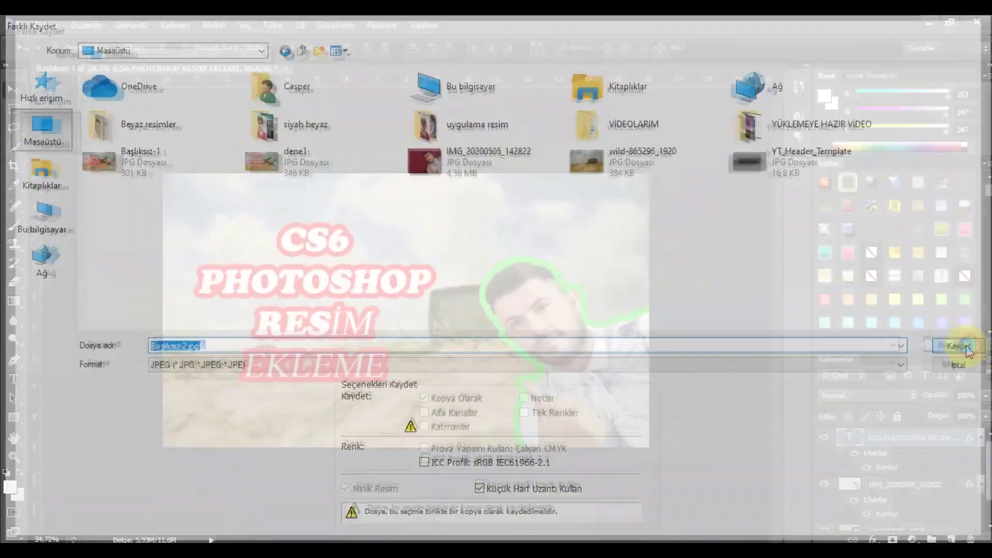
{"action": "left_click", "coordinate": [589, 148]}
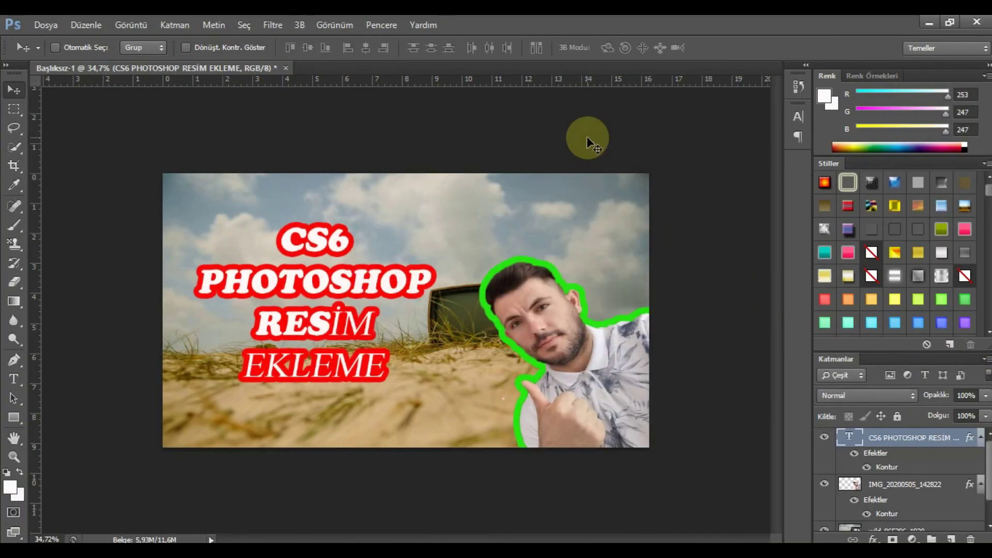